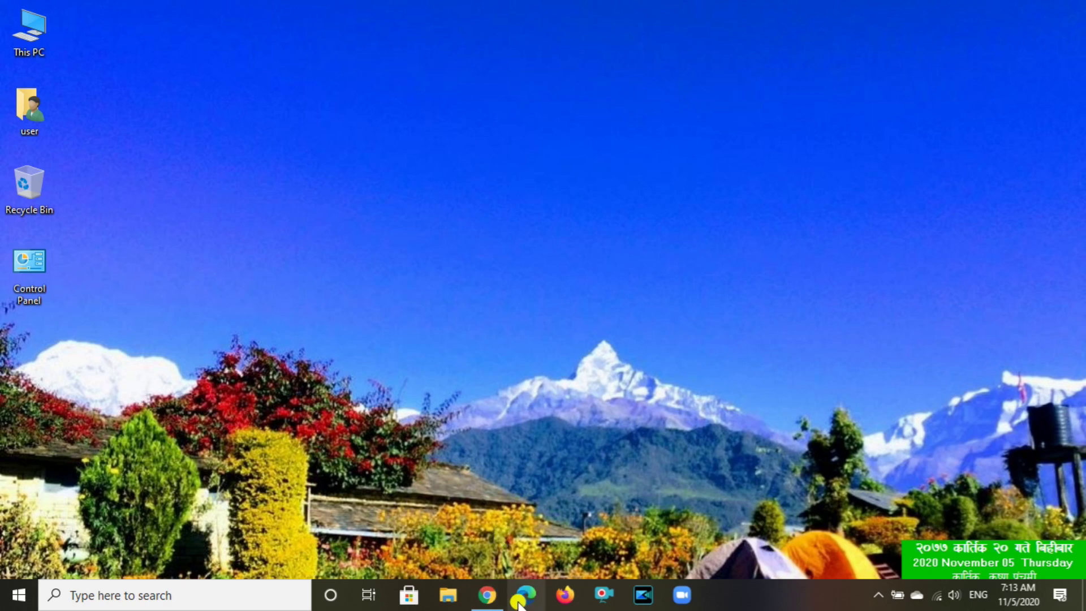
# Step: Switch to Chrome, search Google for "merolagani data analytics" and open merolagani's Data Analytics page, declining its notifications
pyautogui.click(488, 595)
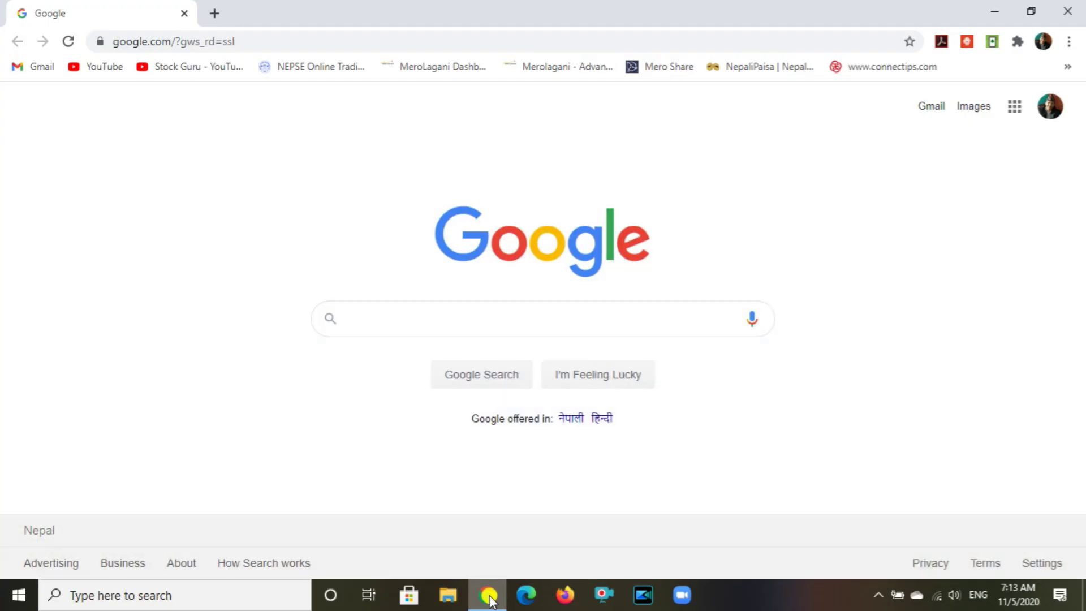
pyautogui.click(383, 316)
pyautogui.write('mer')
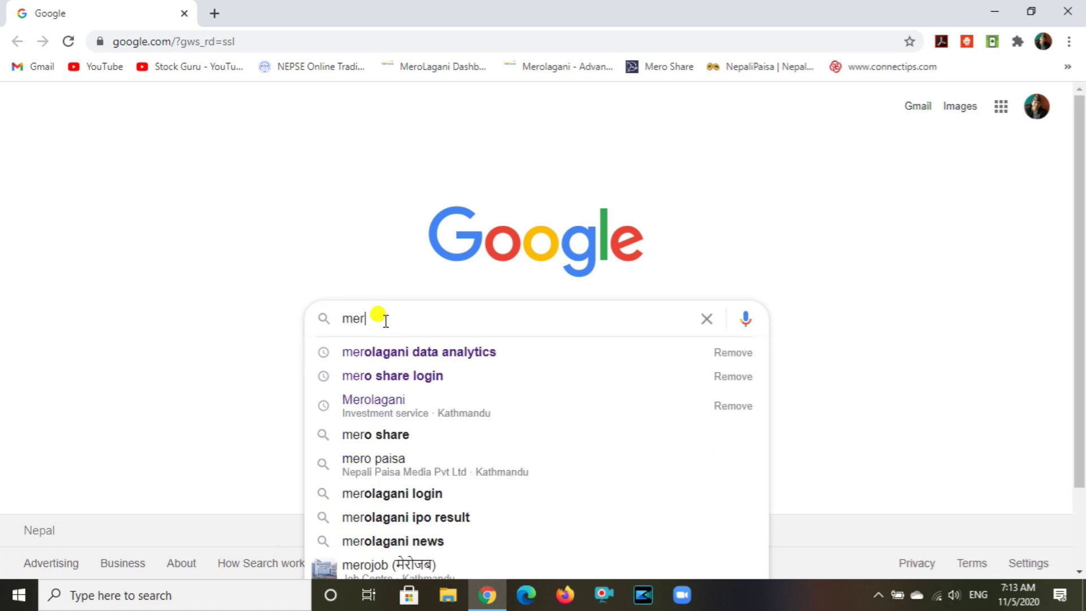
pyautogui.click(408, 352)
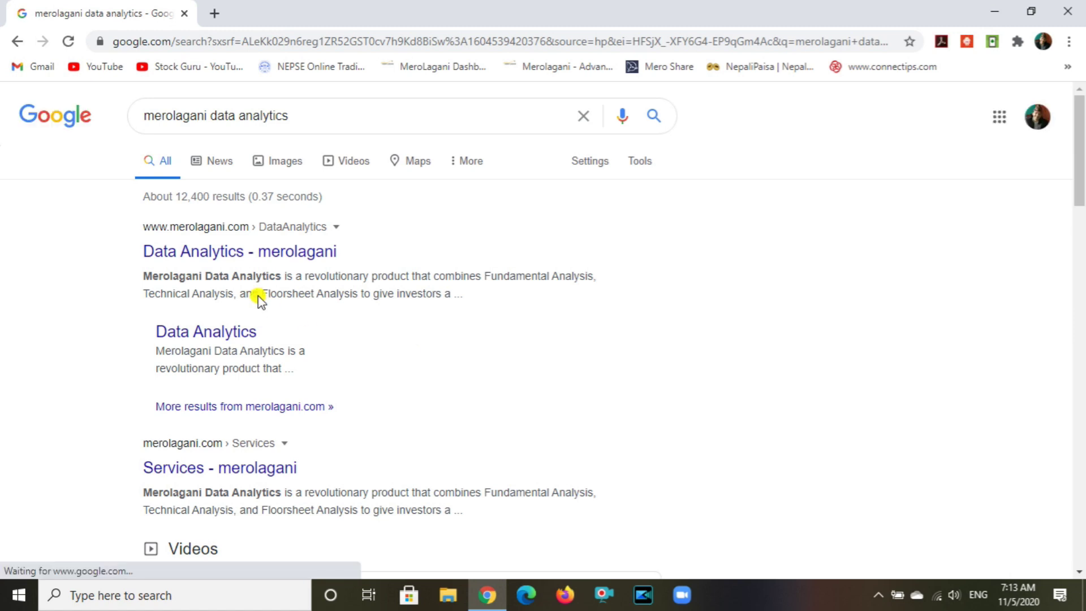
pyautogui.click(219, 255)
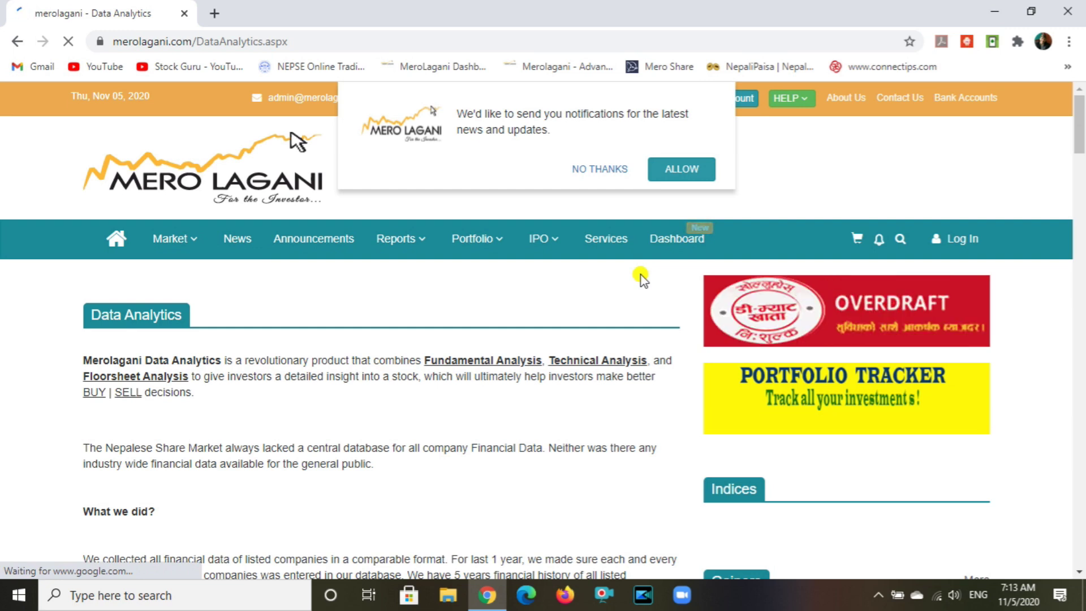
pyautogui.click(586, 167)
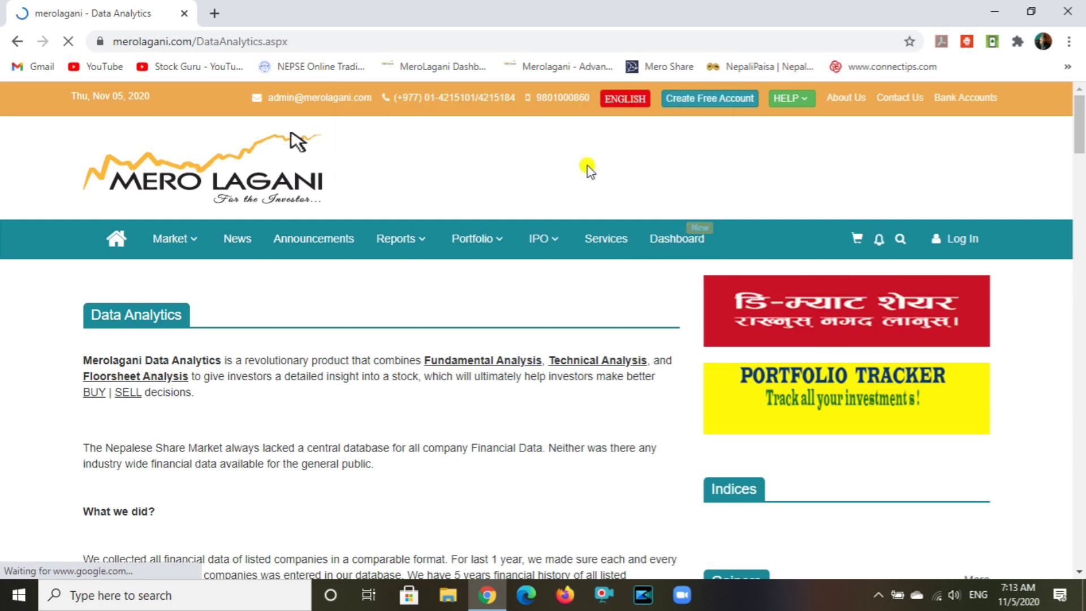
# Step: Go to the Mero Lagani dashboard and join Data Analytics to reach the login page
pyautogui.click(679, 241)
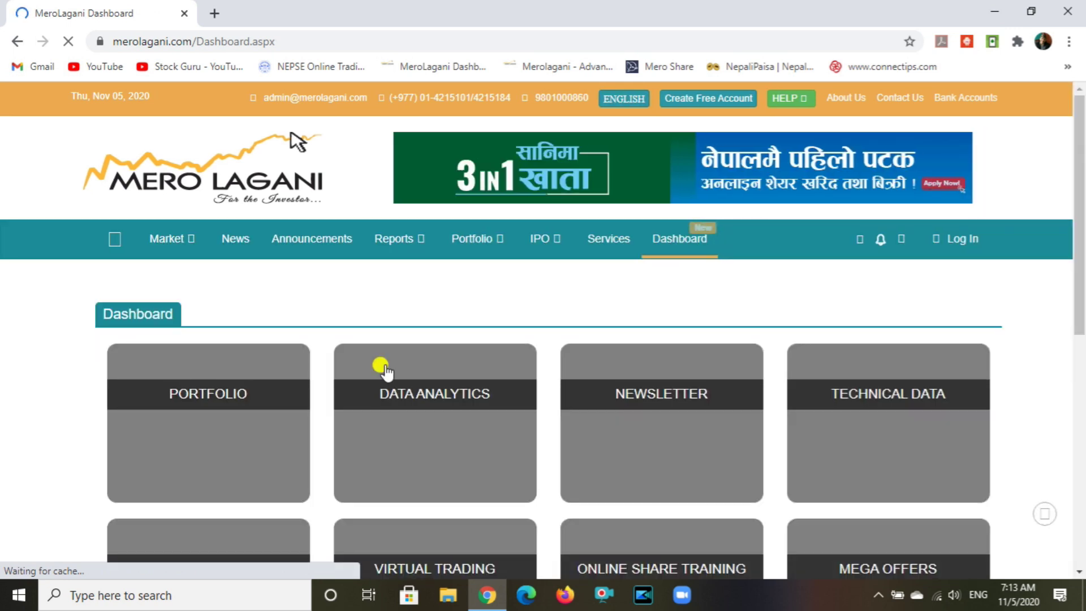
pyautogui.moveTo(1079, 293); pyautogui.dragTo(1081, 314)
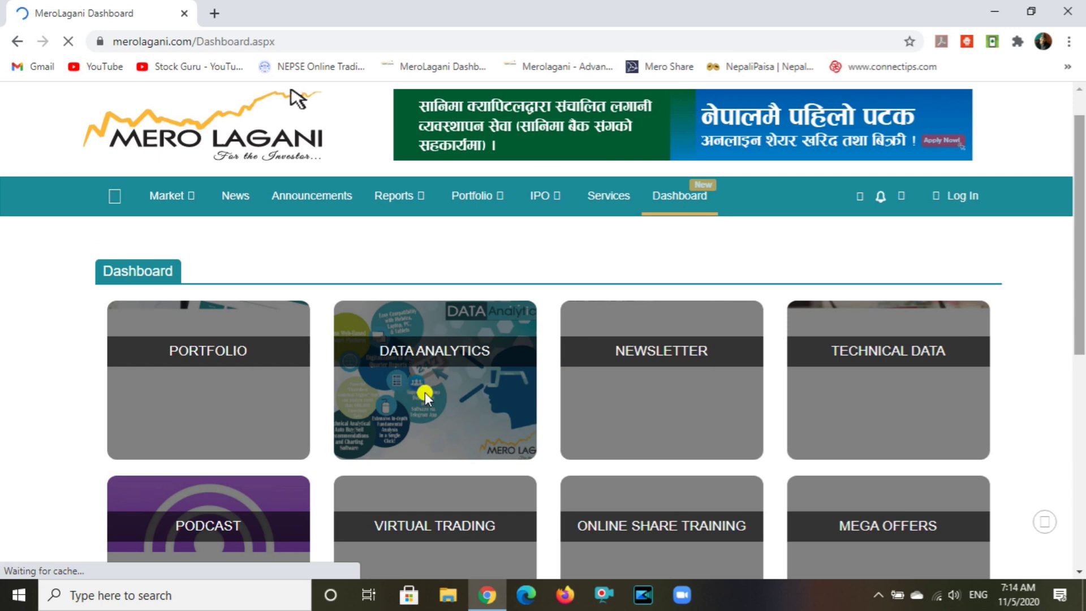
pyautogui.moveTo(426, 376)
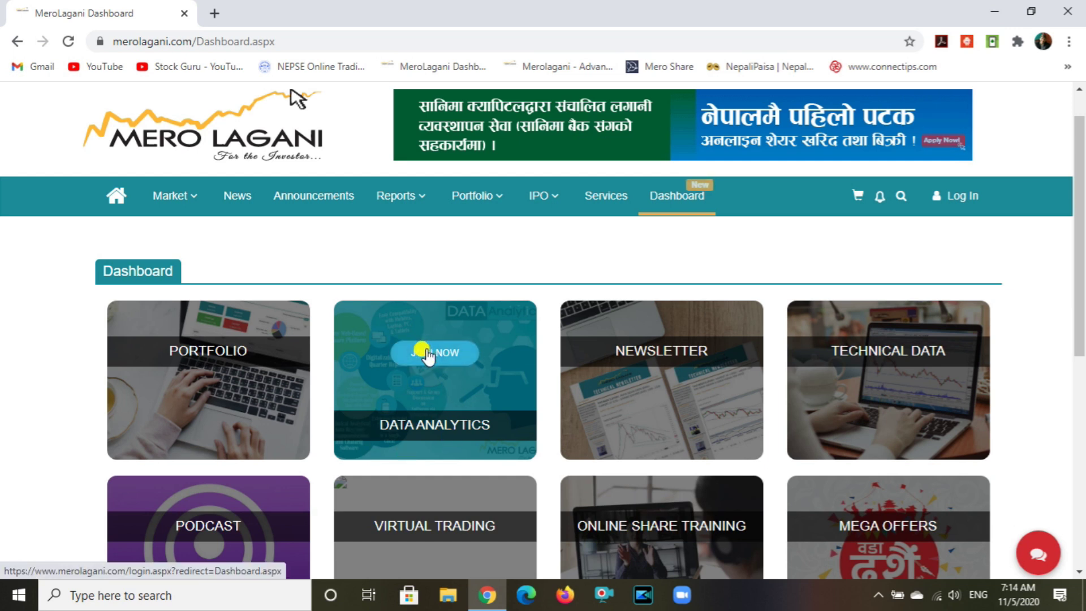
pyautogui.click(429, 360)
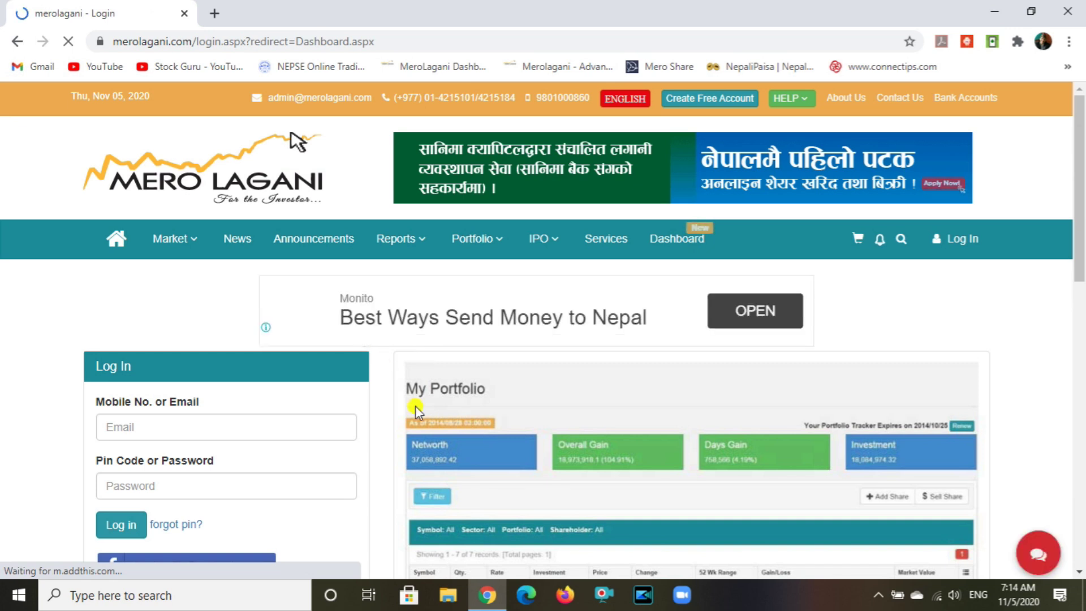
# Step: Log in to Mero Lagani with the account email and the PIN code or password
pyautogui.scroll(-1, 382, 438)
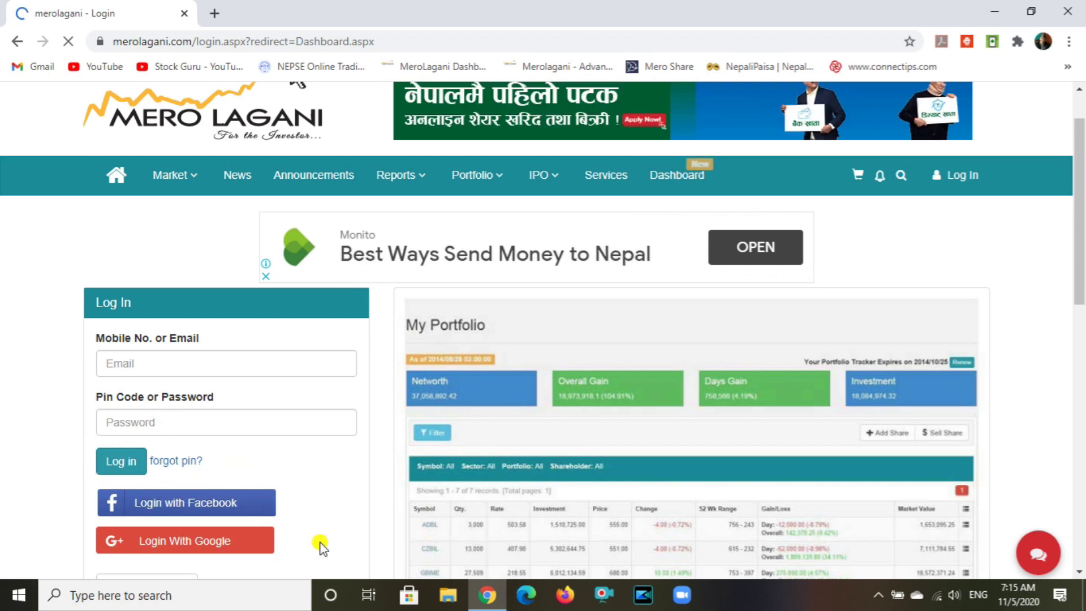
pyautogui.click(137, 362)
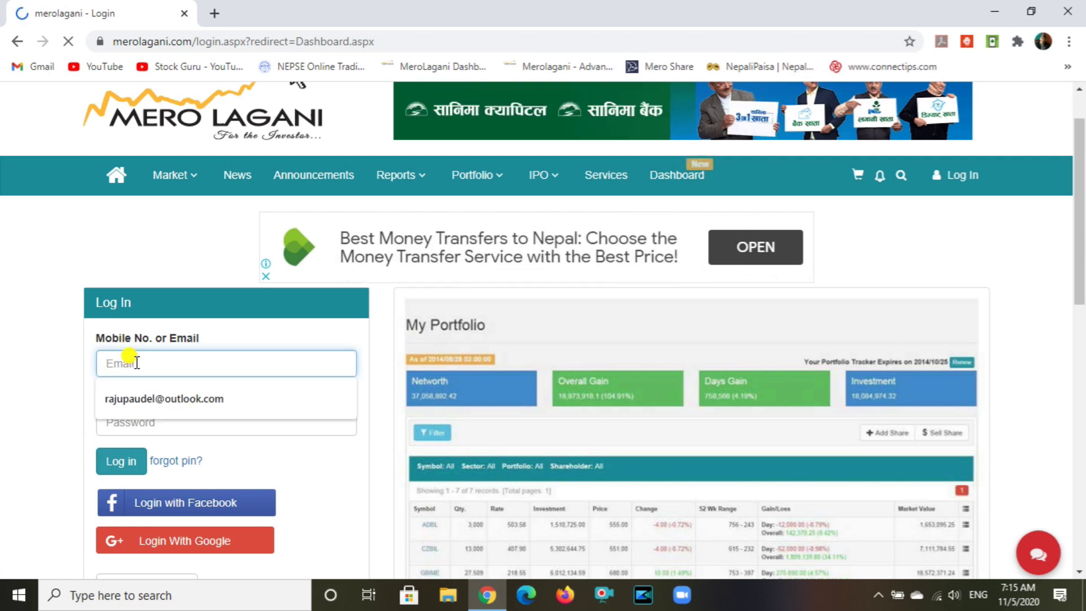
pyautogui.click(151, 396)
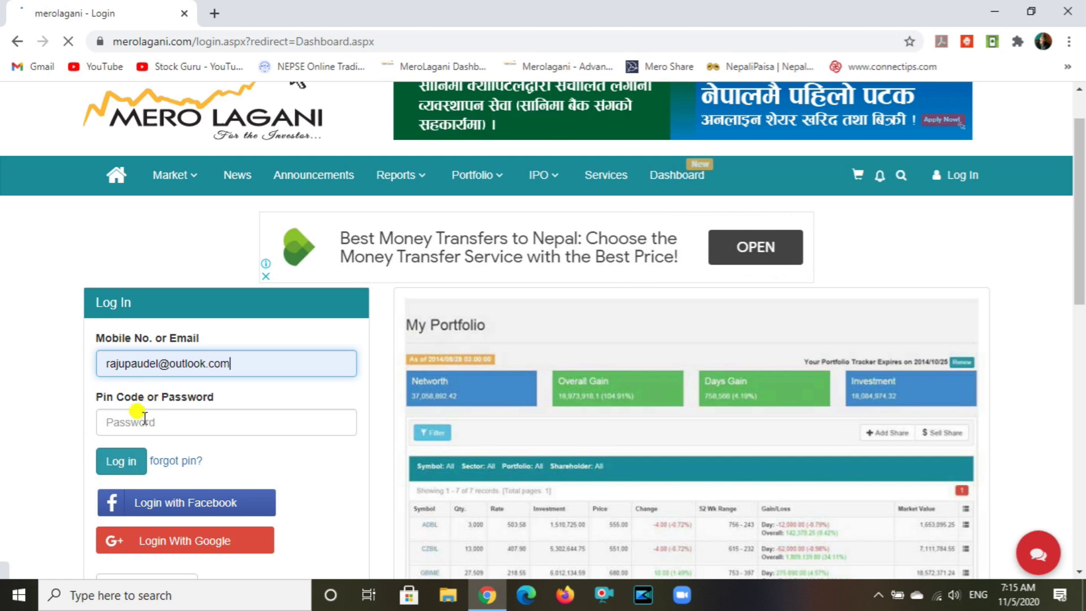
pyautogui.click(143, 421)
pyautogui.write('••••')
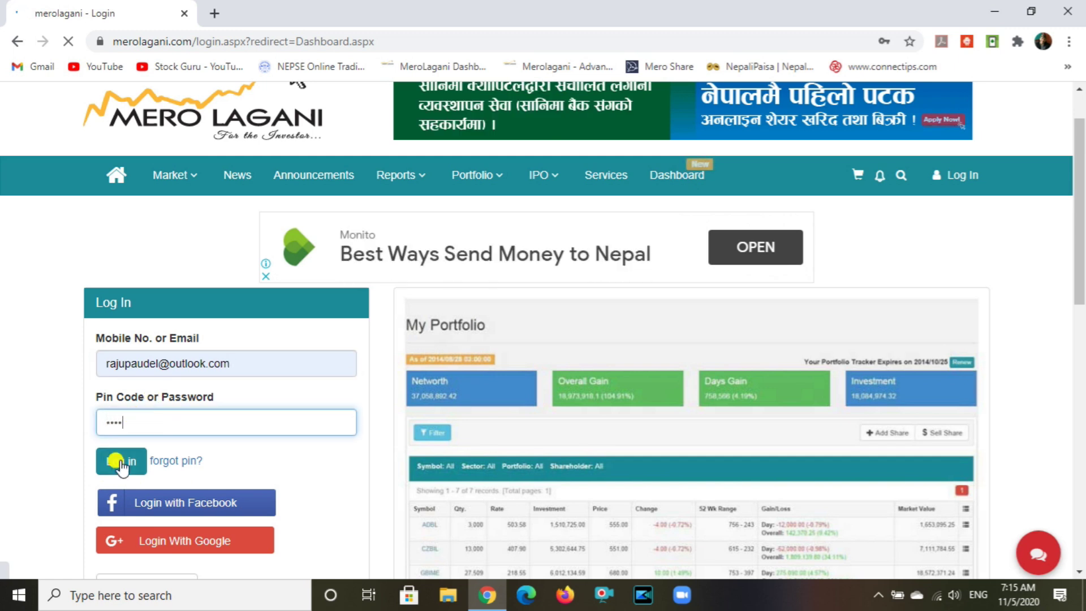
pyautogui.click(120, 464)
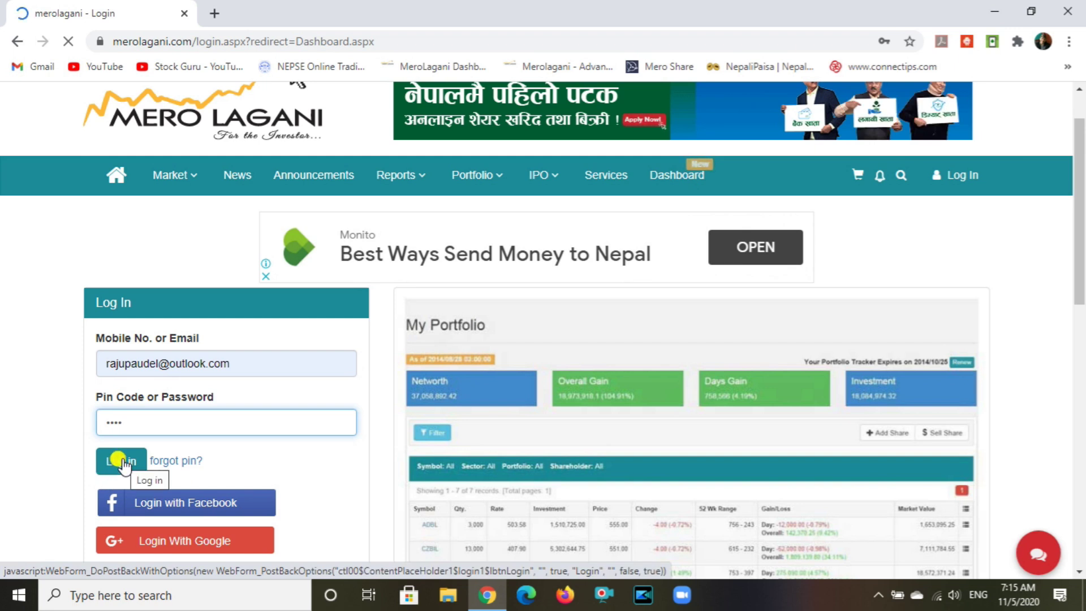
pyautogui.click(121, 464)
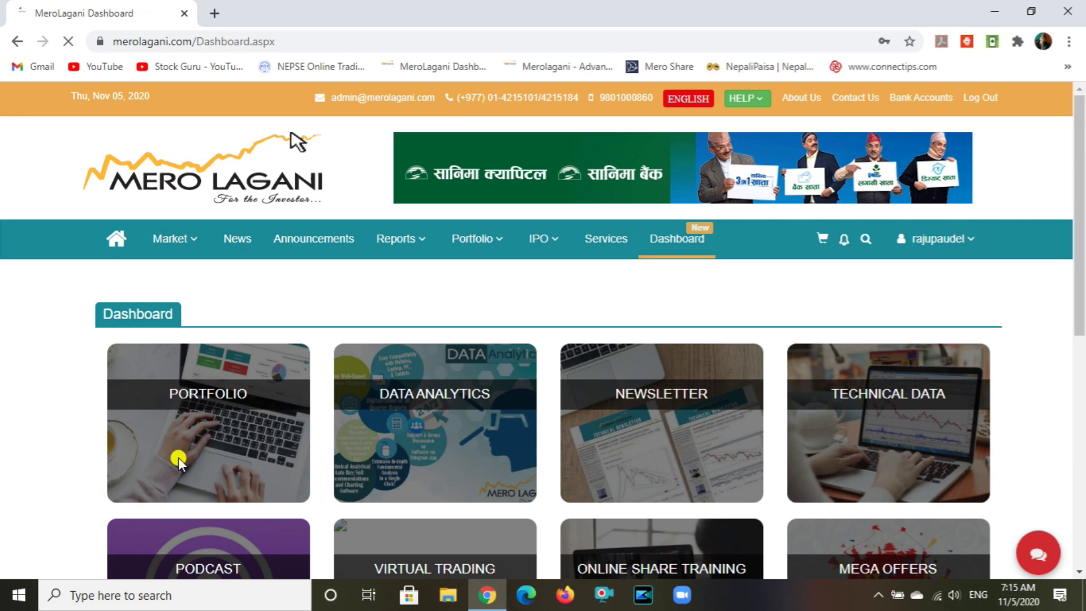
# Step: Open Data Analytics from the dashboard and review the market summary's top gainers, most active sector and most active stock lists
pyautogui.moveTo(416, 466)
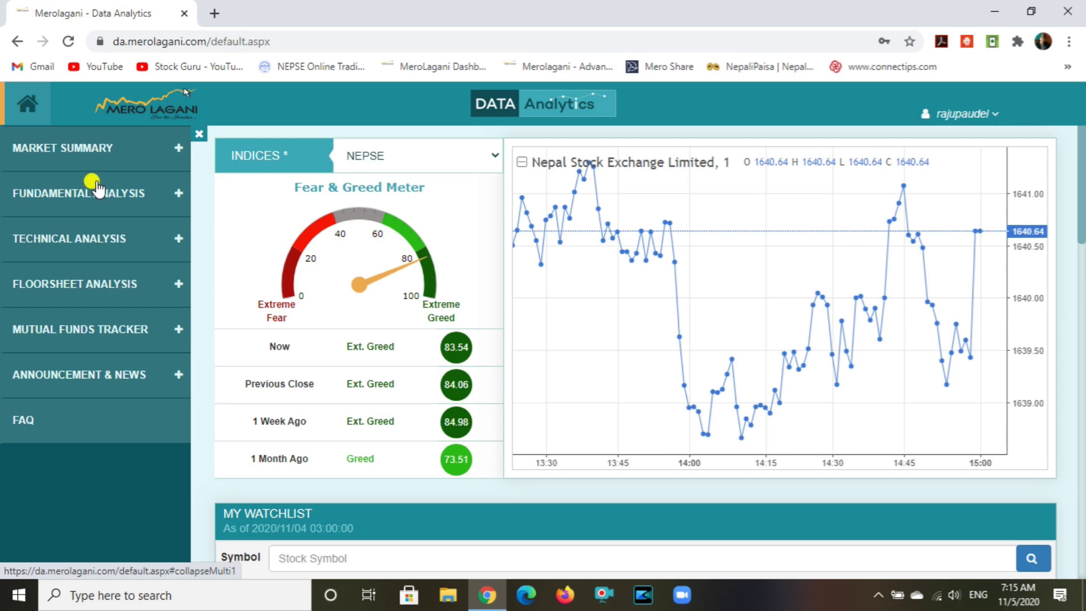
pyautogui.click(66, 148)
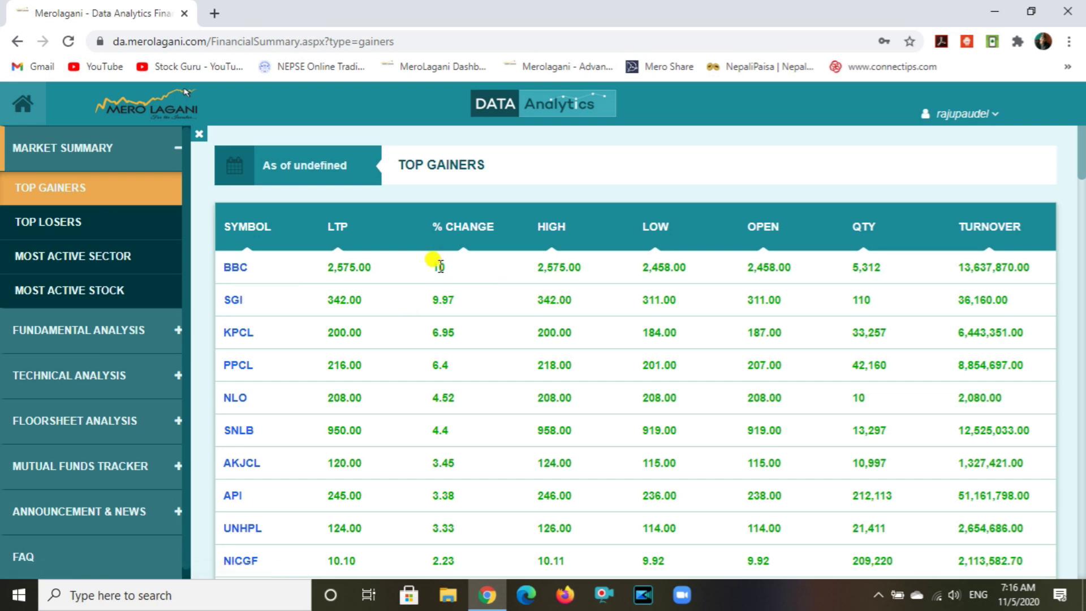
pyautogui.click(236, 302)
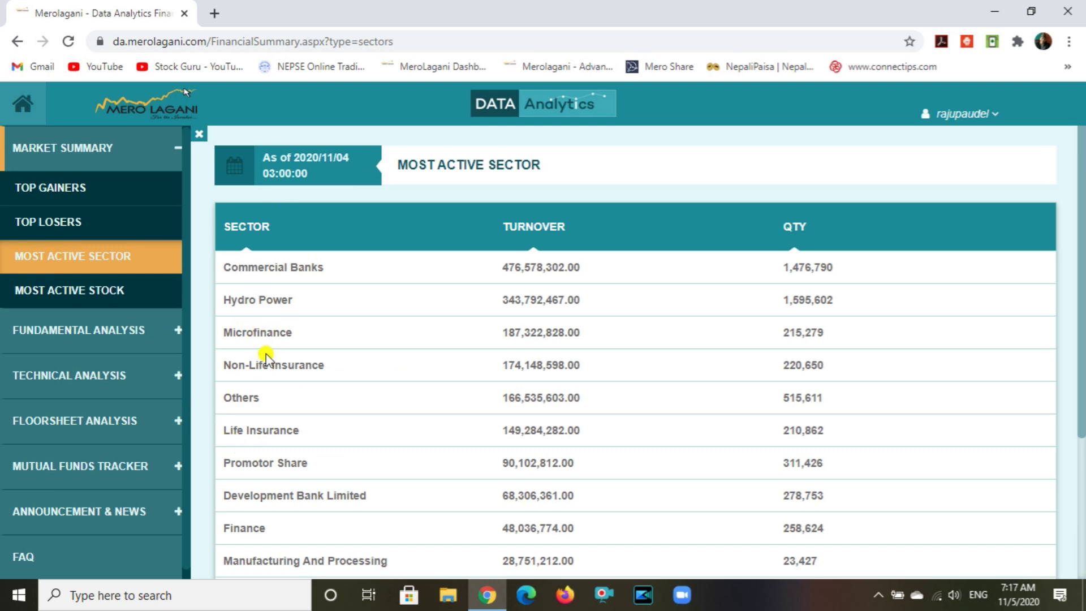
pyautogui.click(82, 291)
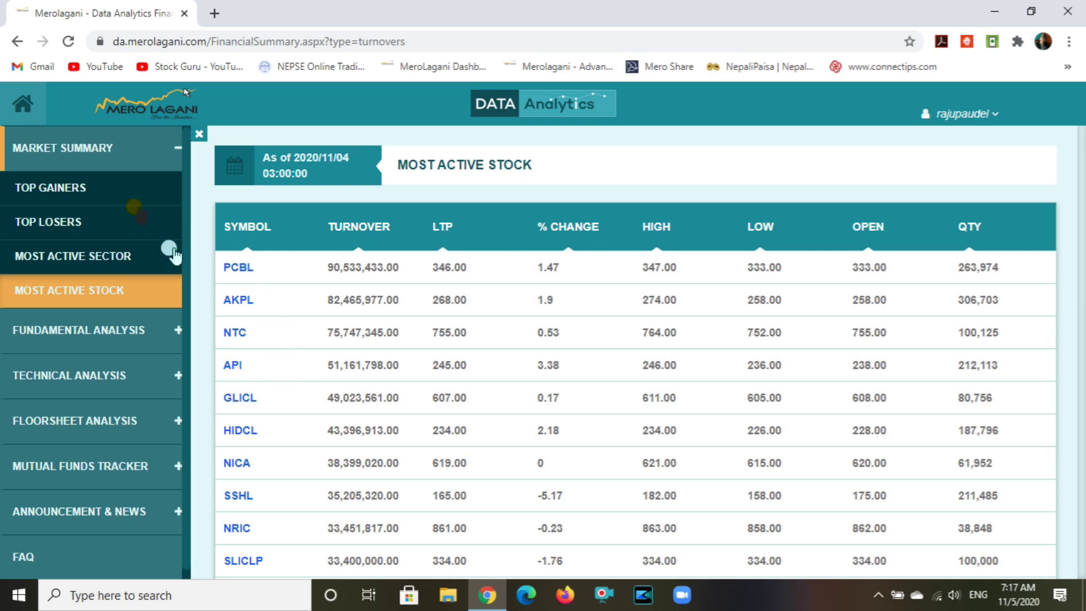
pyautogui.click(72, 158)
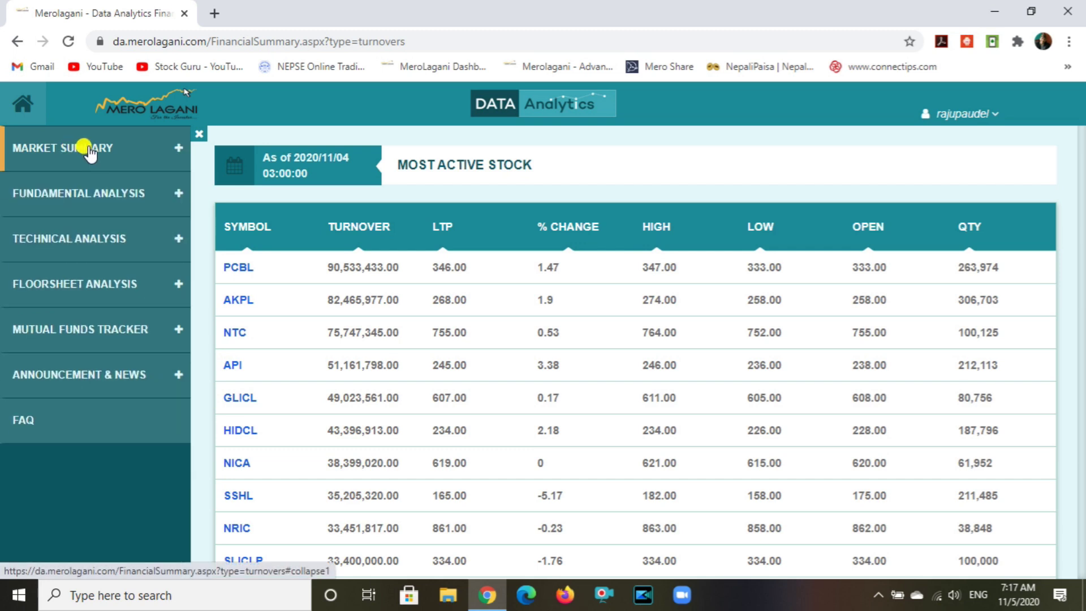
pyautogui.click(72, 156)
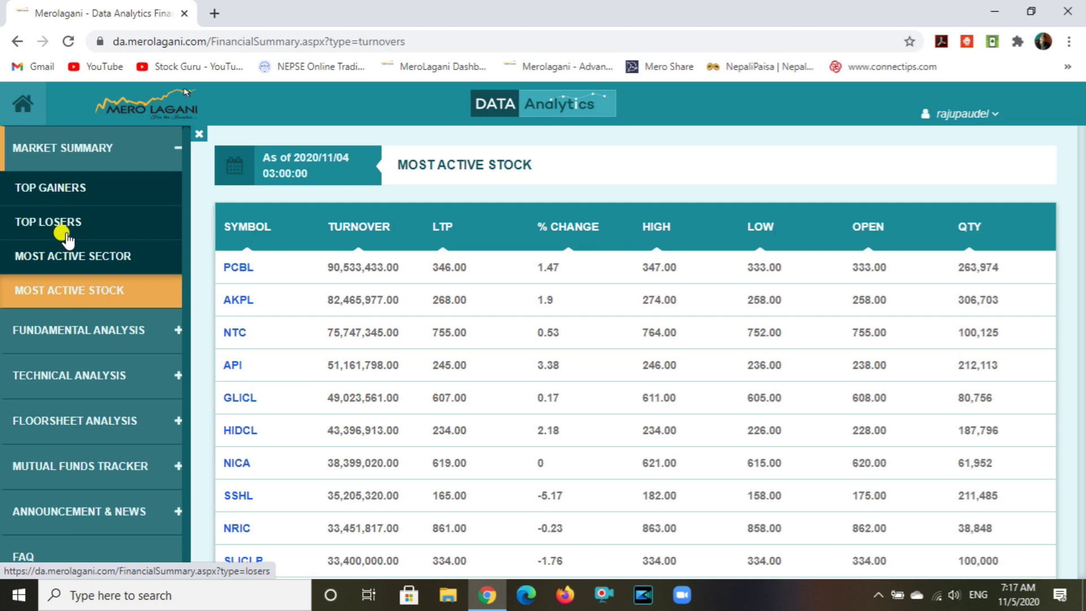
pyautogui.click(68, 149)
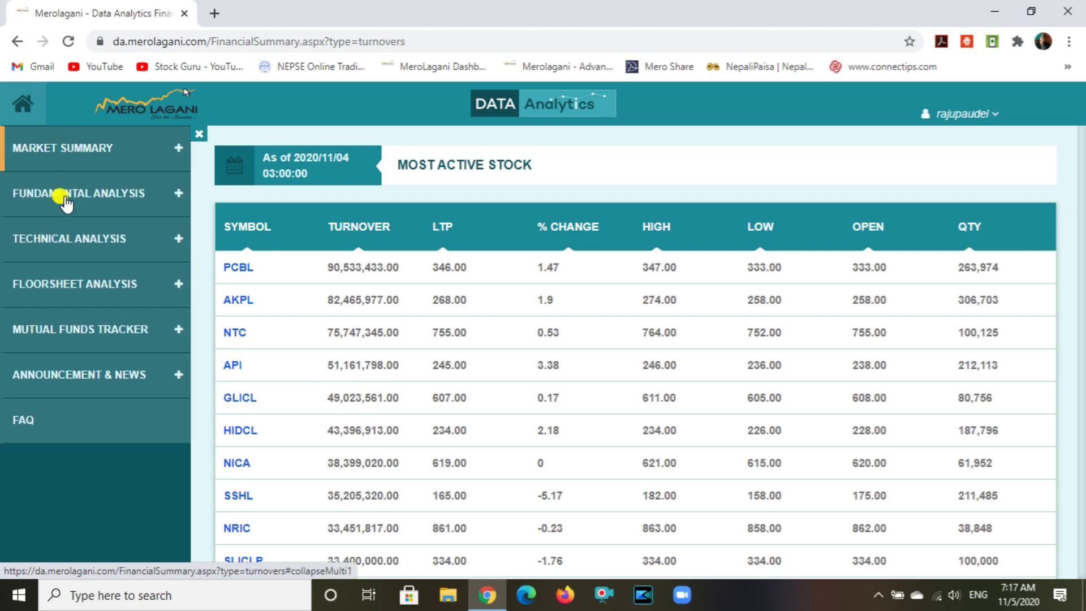
# Step: Open the fundamental Comparative Analysis and set sector Commercial Banks, fiscal year 076-077 and 4th Quarter
pyautogui.click(66, 197)
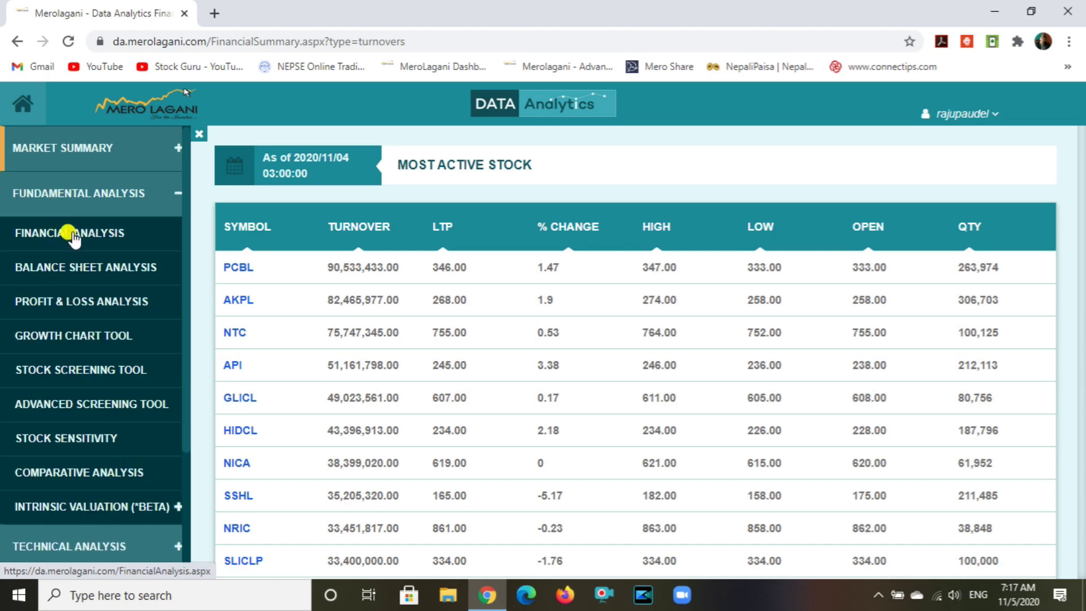
pyautogui.click(50, 474)
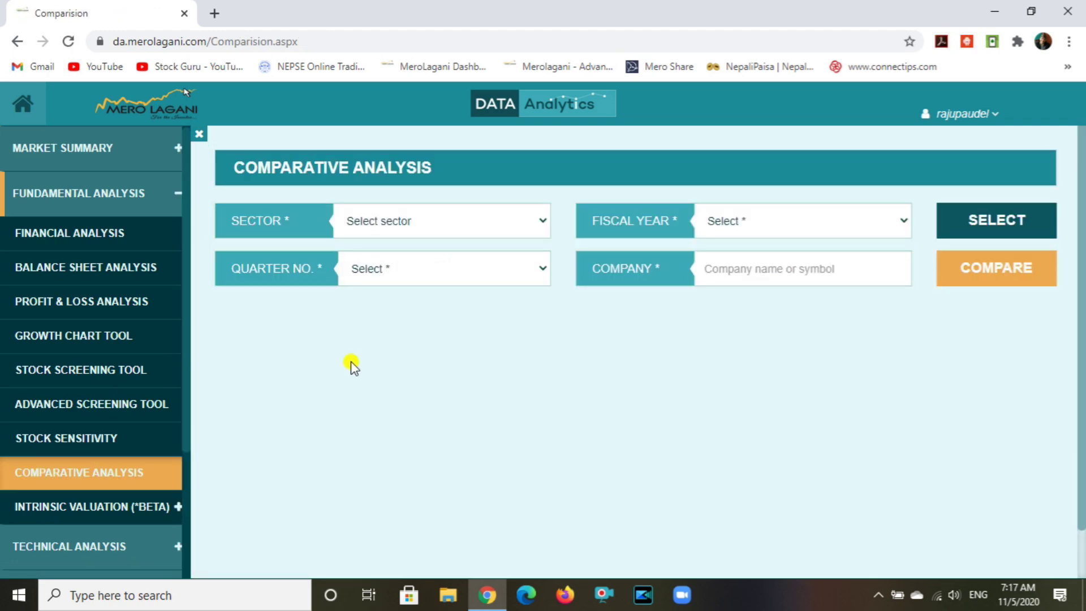
pyautogui.click(408, 220)
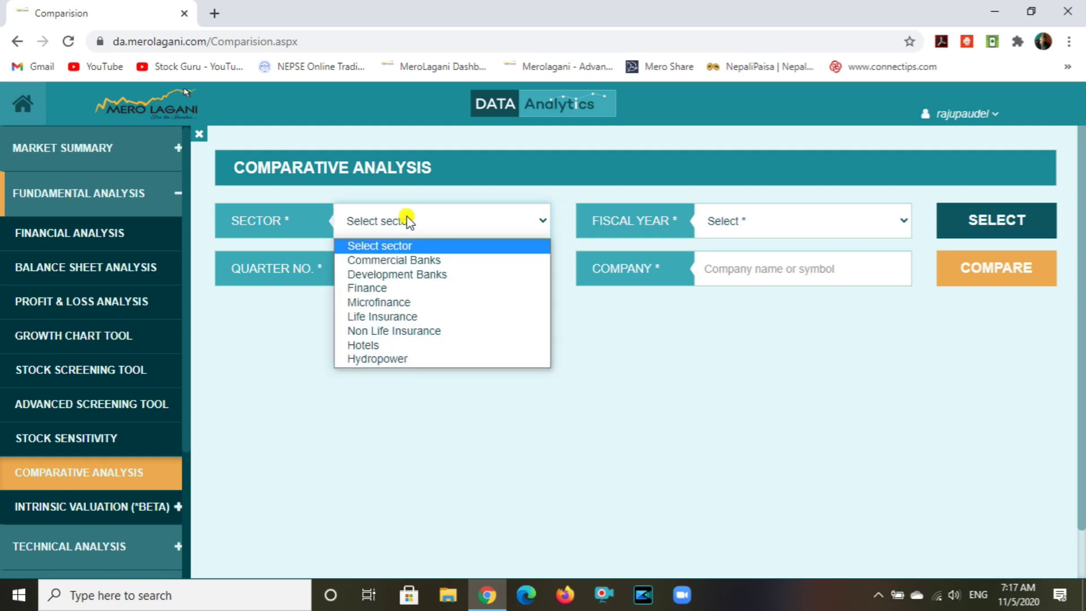
pyautogui.click(416, 260)
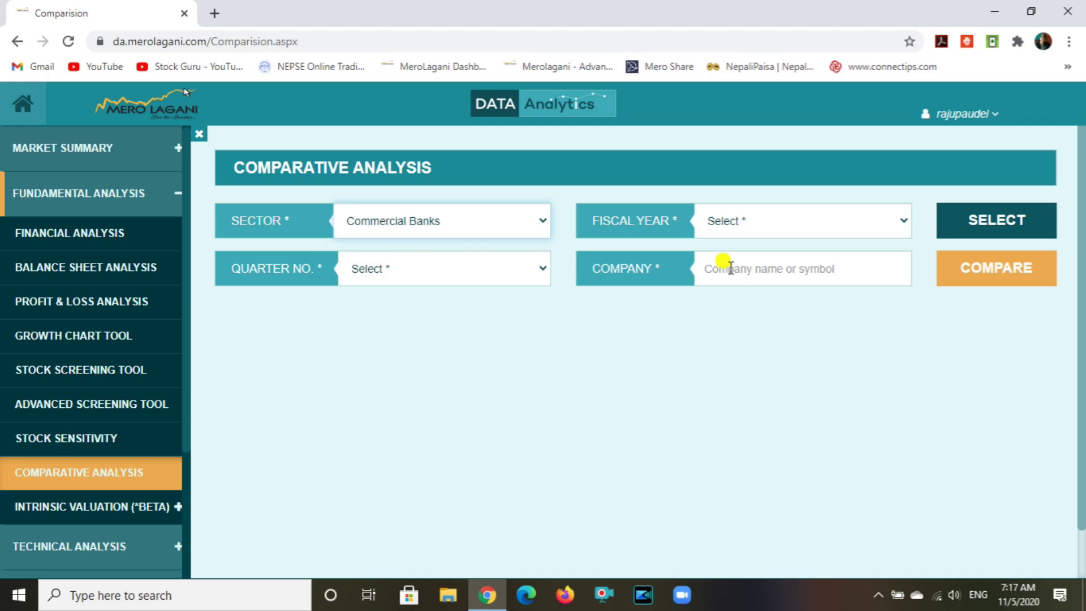
pyautogui.click(781, 221)
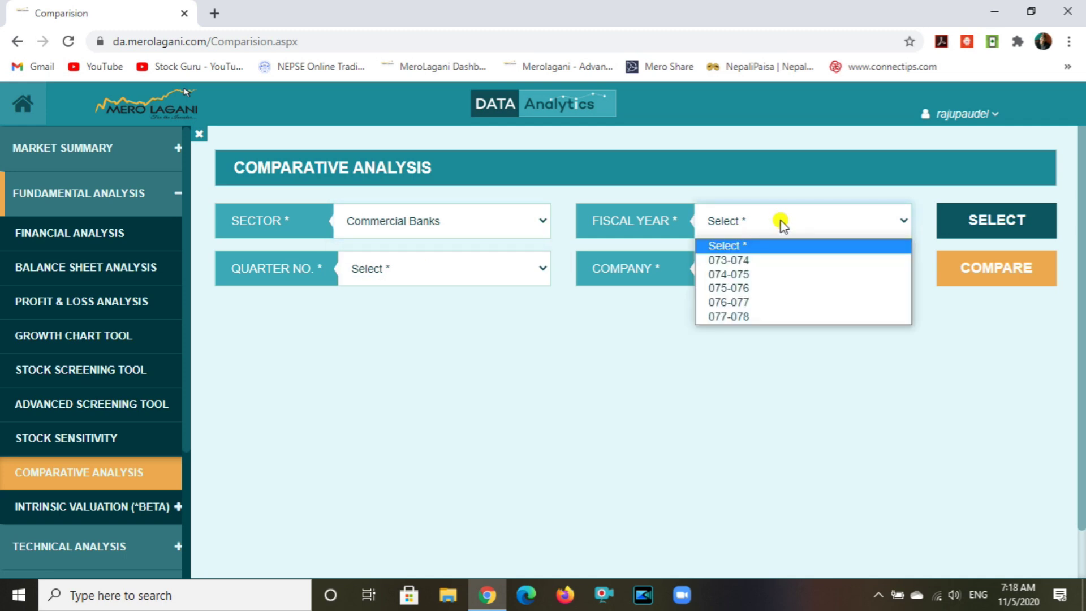
pyautogui.click(731, 303)
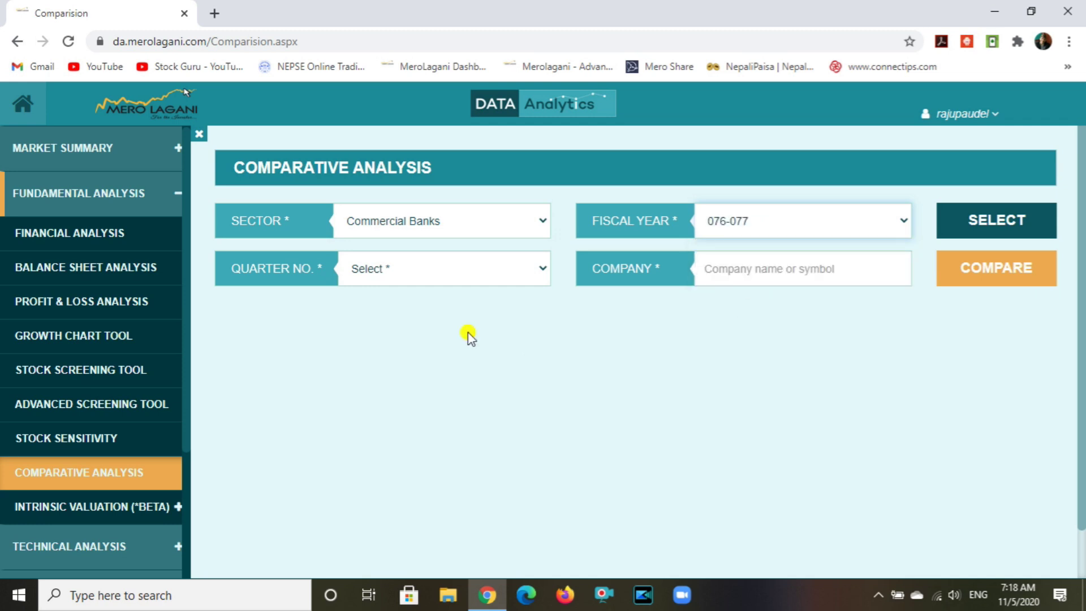
pyautogui.click(416, 268)
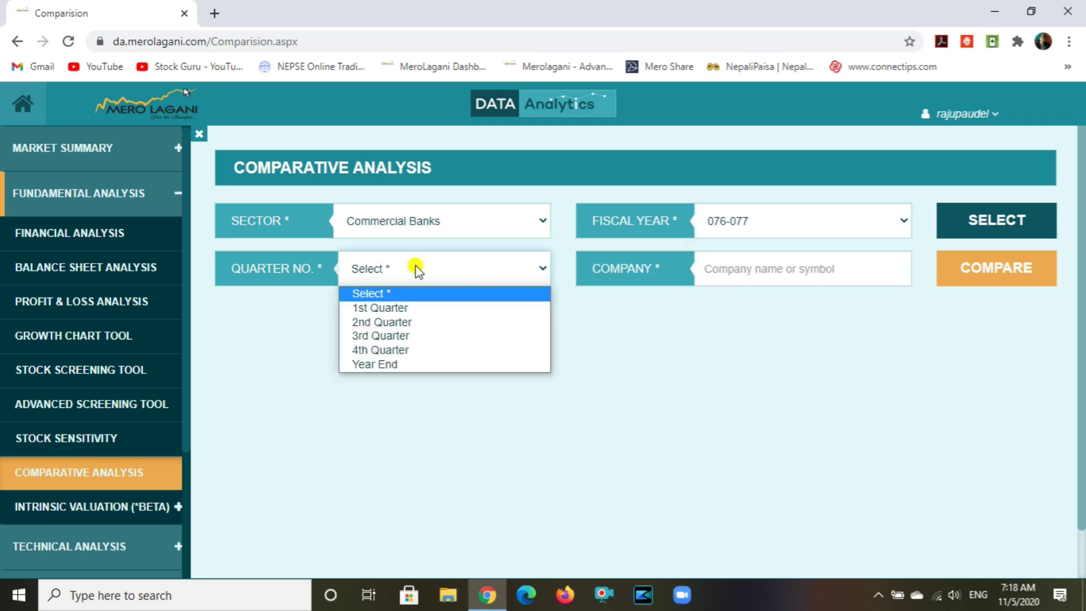
pyautogui.click(386, 351)
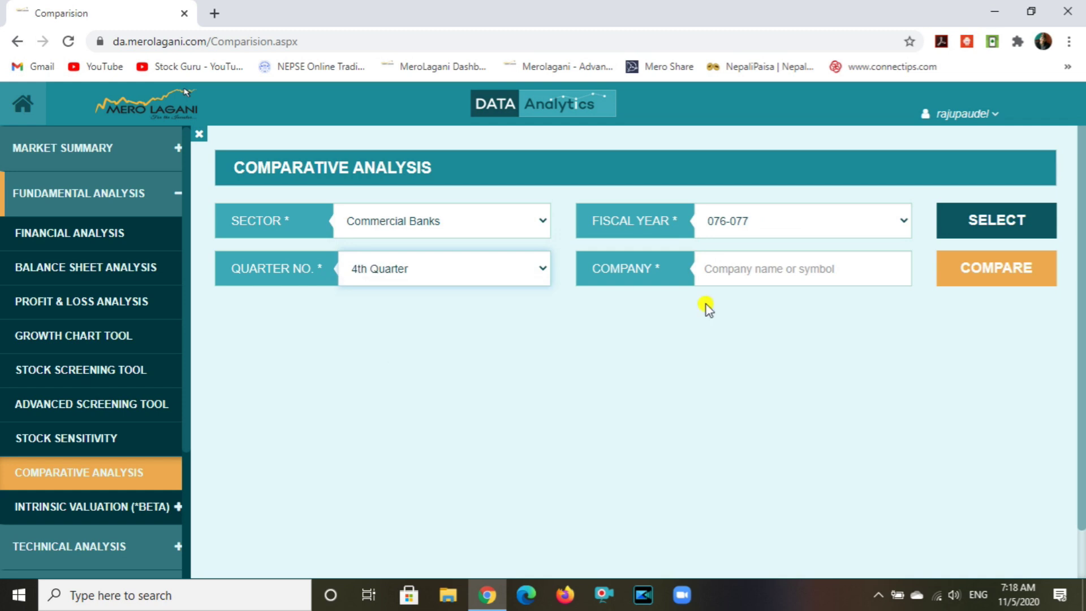
# Step: Add NMB (NMB Bank Limited) to the companies being compared
pyautogui.click(745, 274)
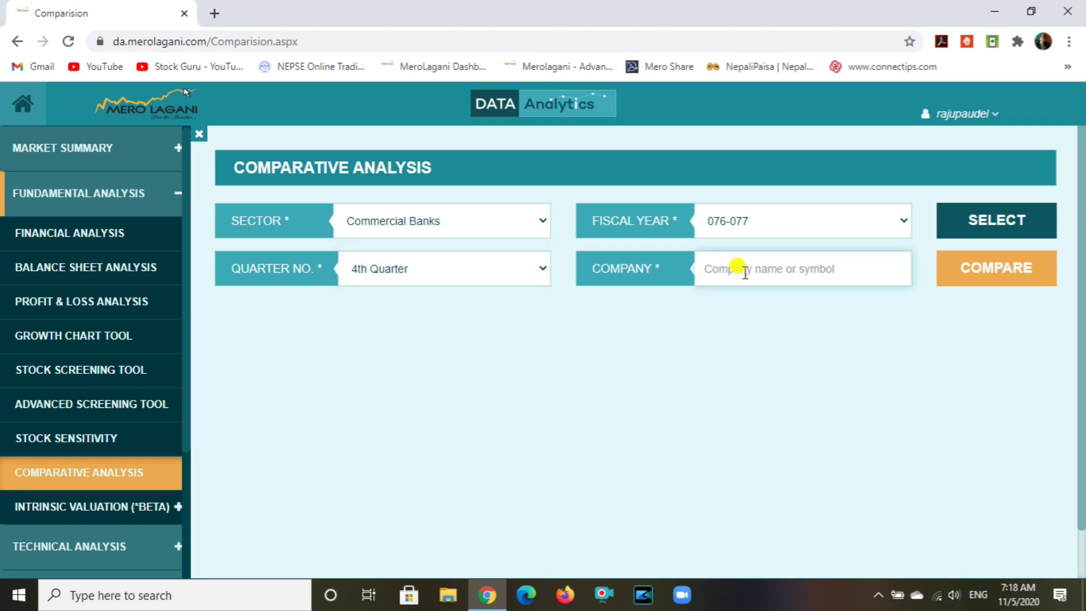
pyautogui.write('nmb')
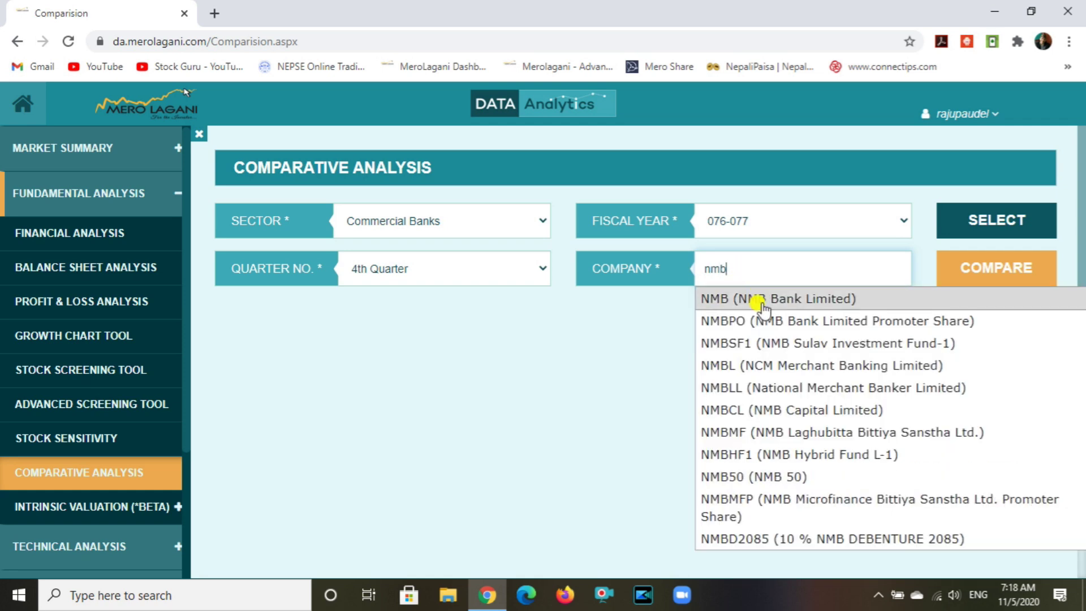
pyautogui.click(759, 298)
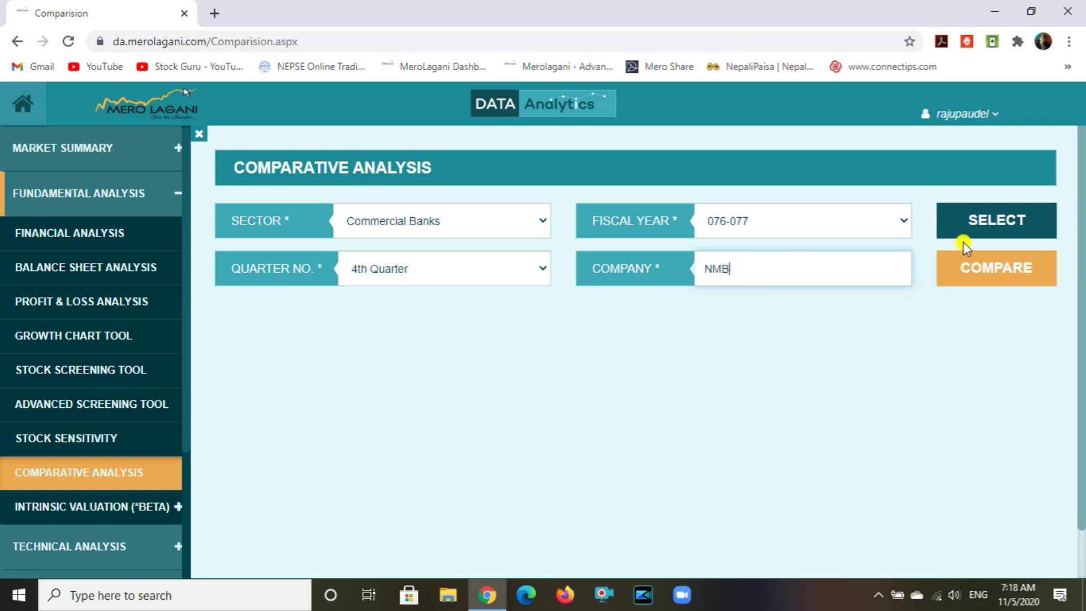
pyautogui.click(984, 223)
# Step: Add PCBL (Prime Commercial Bank Ltd.) to the selected companies and run the comparison with NMB
pyautogui.click(750, 269)
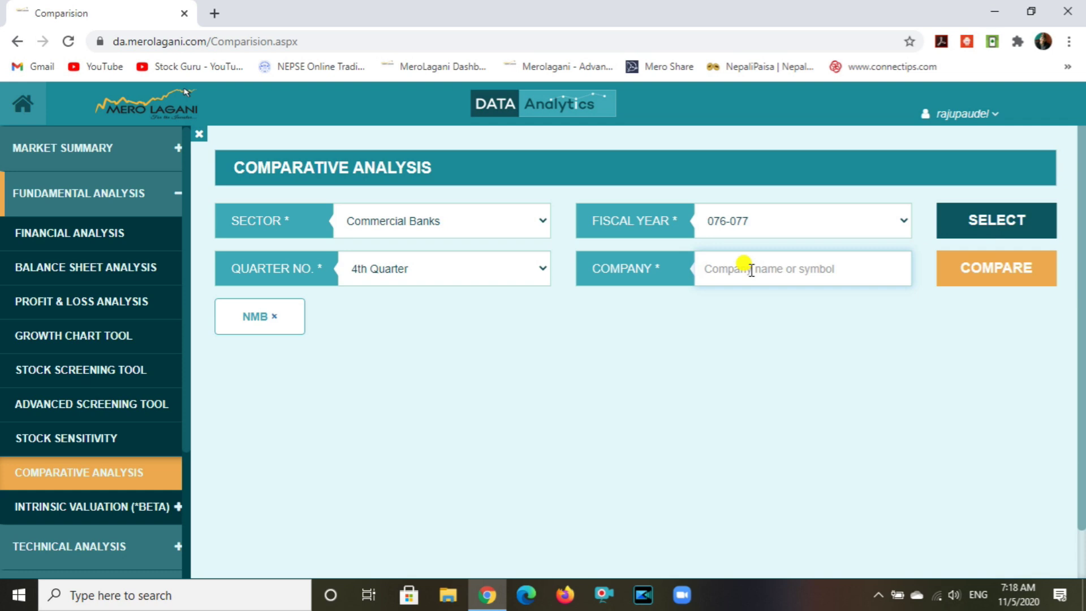
pyautogui.write('pcbl')
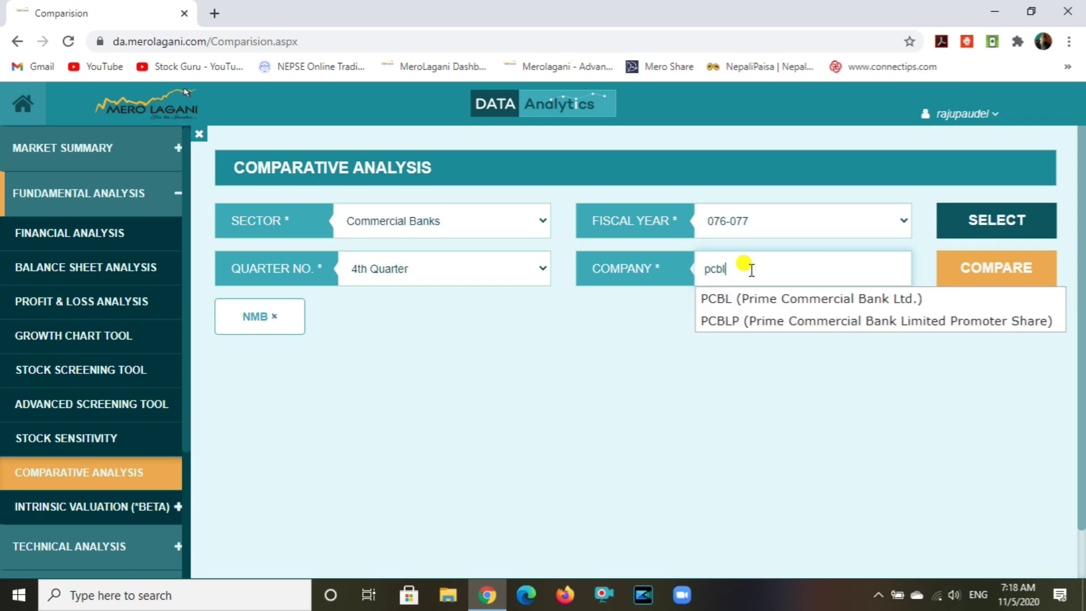
pyautogui.click(782, 300)
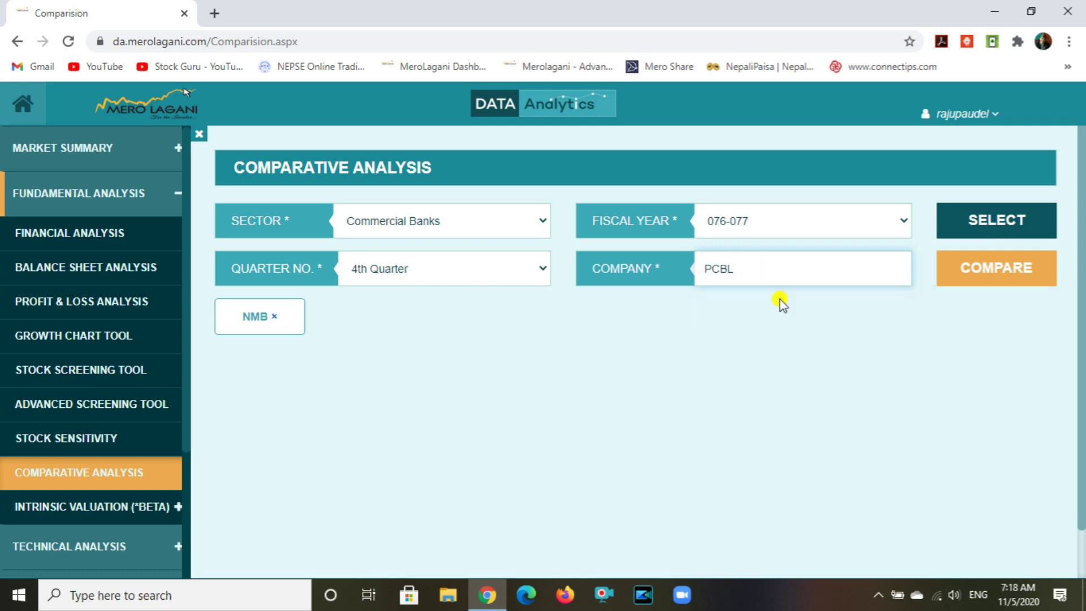
pyautogui.click(990, 222)
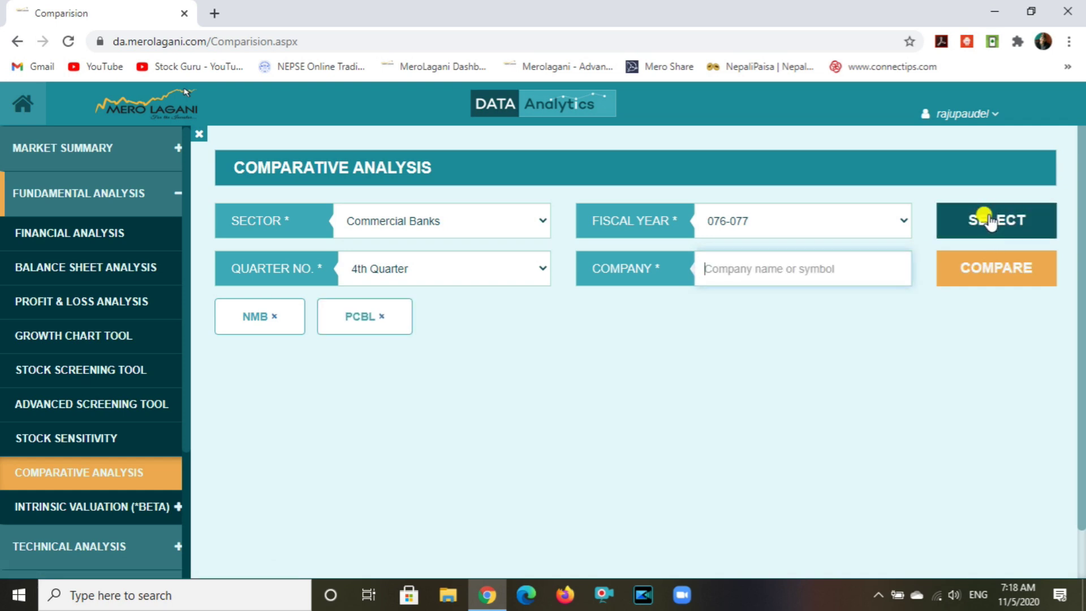
pyautogui.click(1001, 279)
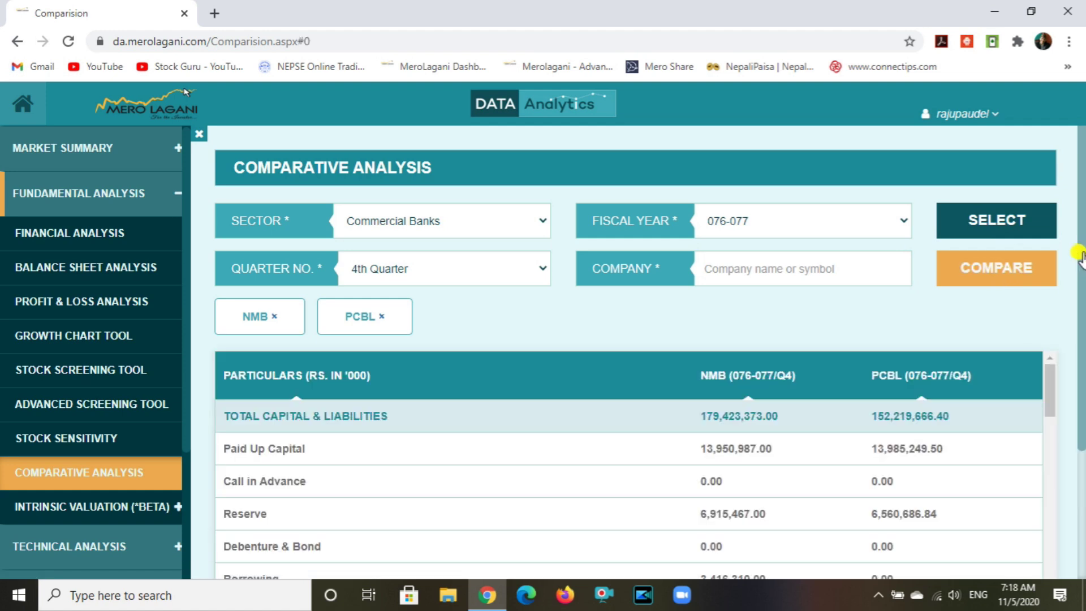
# Step: Examine the NMB and PCBL comparison from capital and liabilities through net profit, key ratios, EPS, PE and return on equity
pyautogui.scroll(-1, 1077, 257)
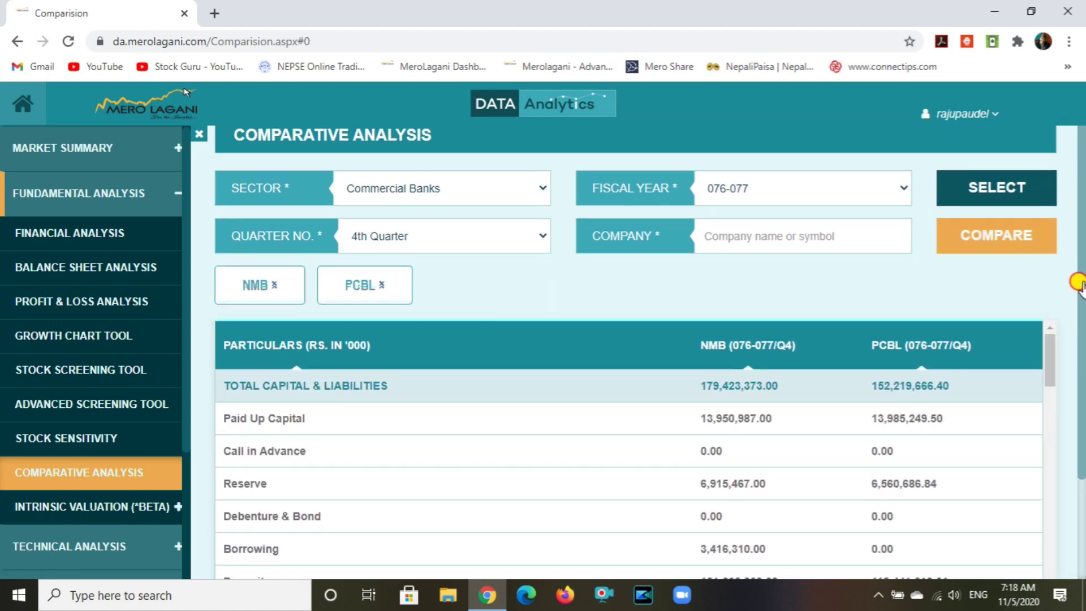
pyautogui.scroll(-2, 1078, 340)
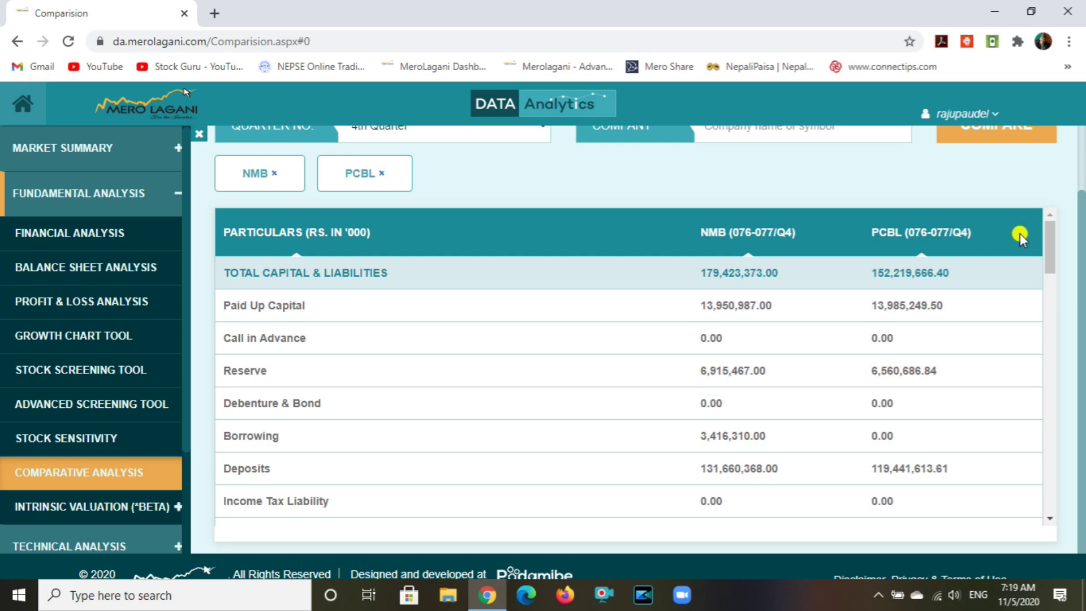
pyautogui.moveTo(1049, 264); pyautogui.dragTo(1049, 271)
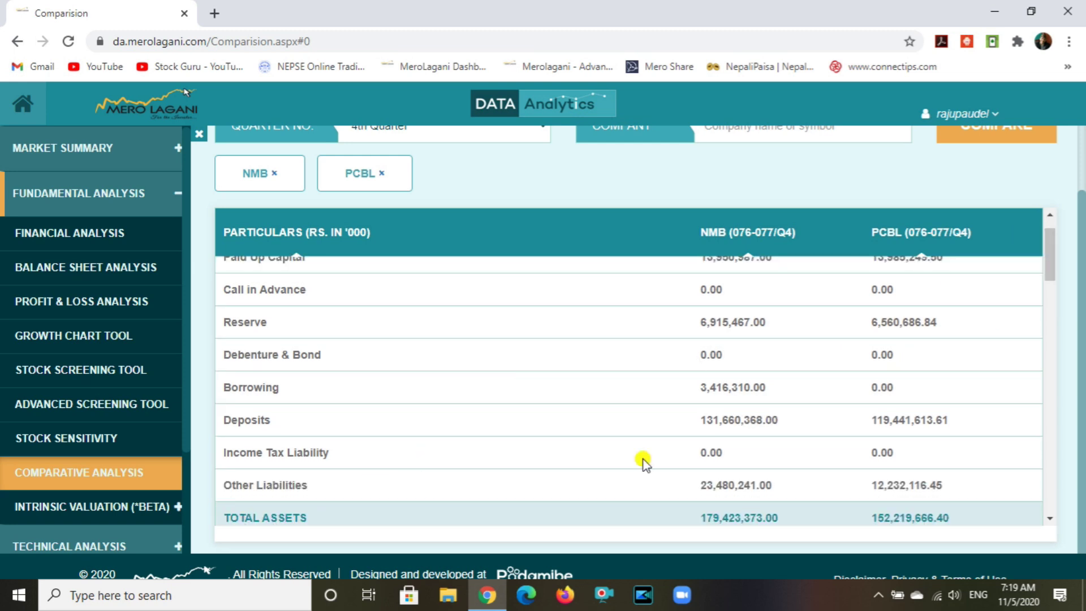
pyautogui.moveTo(1050, 272); pyautogui.dragTo(1050, 445)
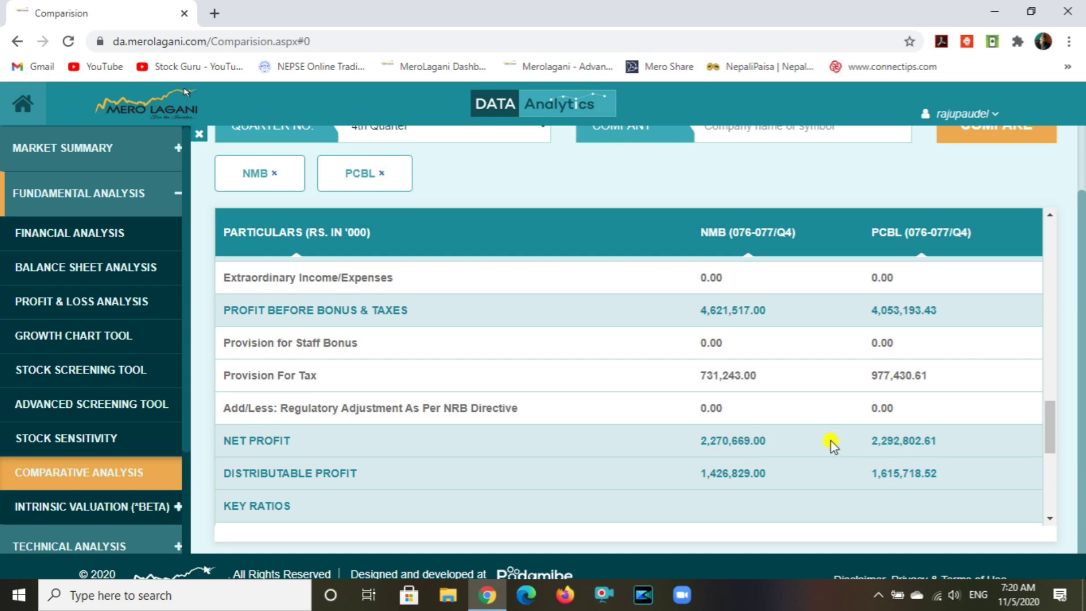
pyautogui.moveTo(1050, 413); pyautogui.dragTo(1050, 443)
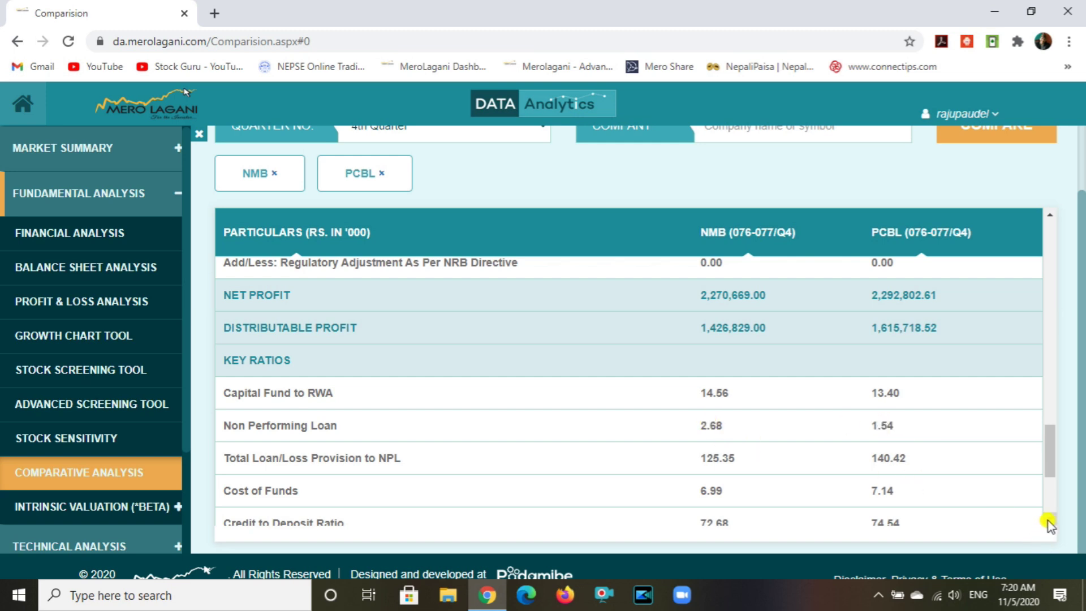
pyautogui.scroll(-5, 1048, 521)
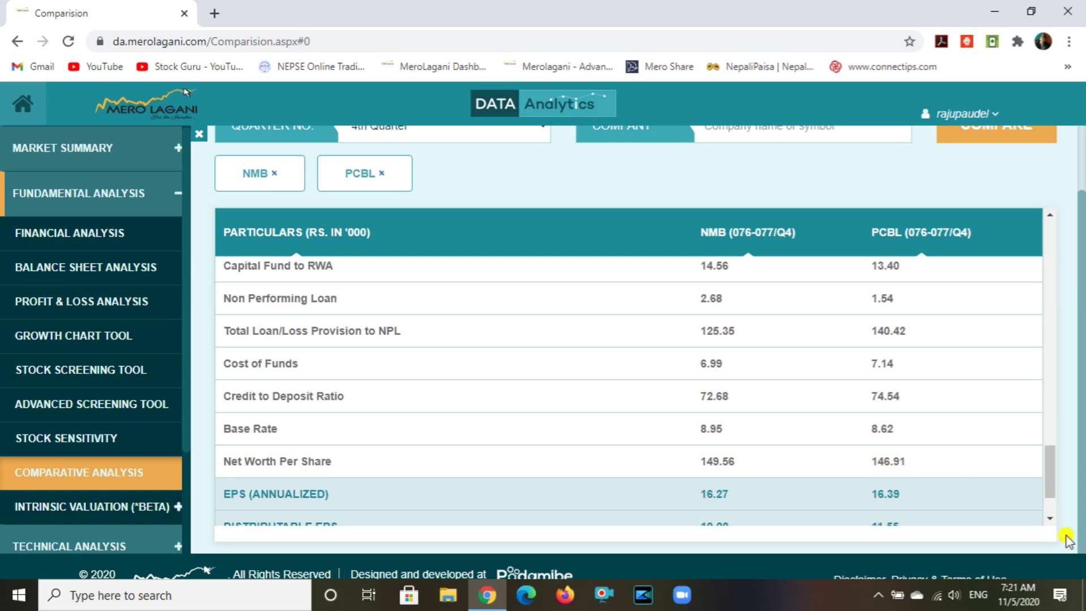
pyautogui.click(1050, 519)
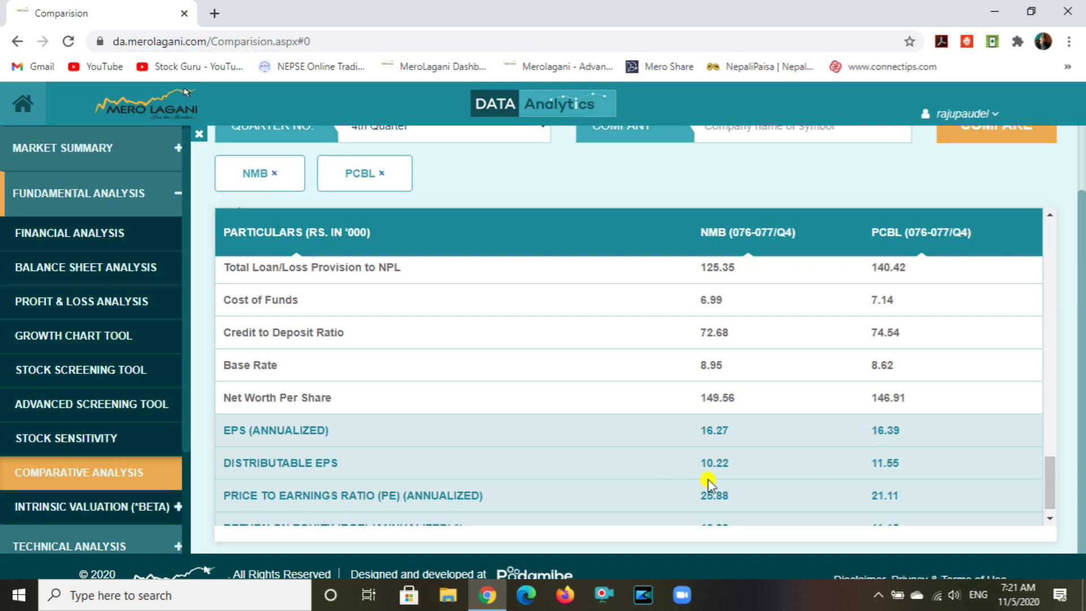
pyautogui.click(1048, 522)
pyautogui.click(1049, 522)
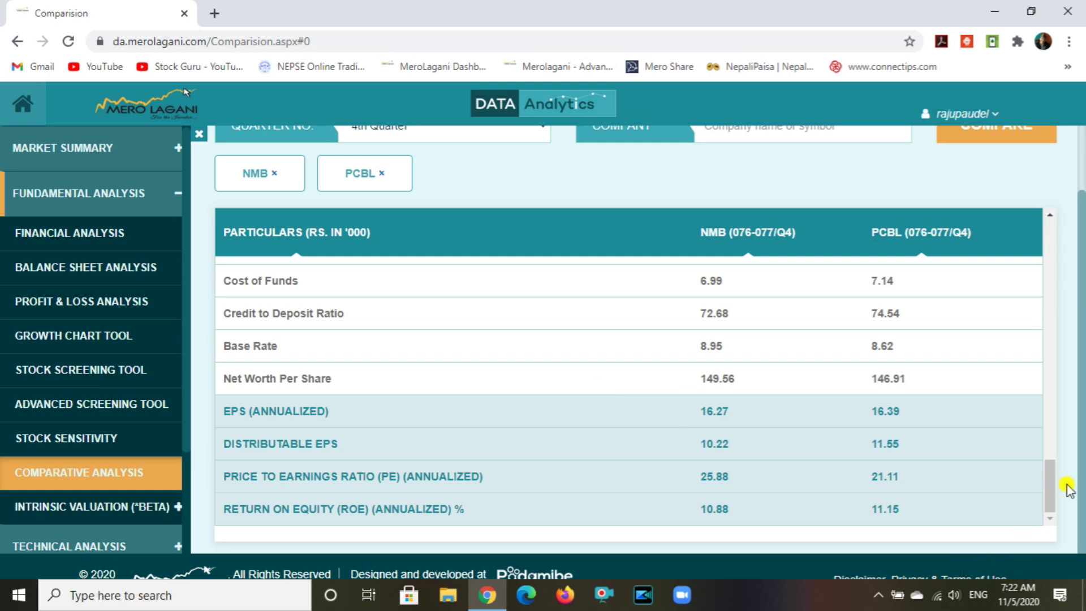
# Step: Change the comparison sector to Microfinance and remove PCBL and NMB from the selected companies
pyautogui.moveTo(1048, 500); pyautogui.dragTo(1079, 165)
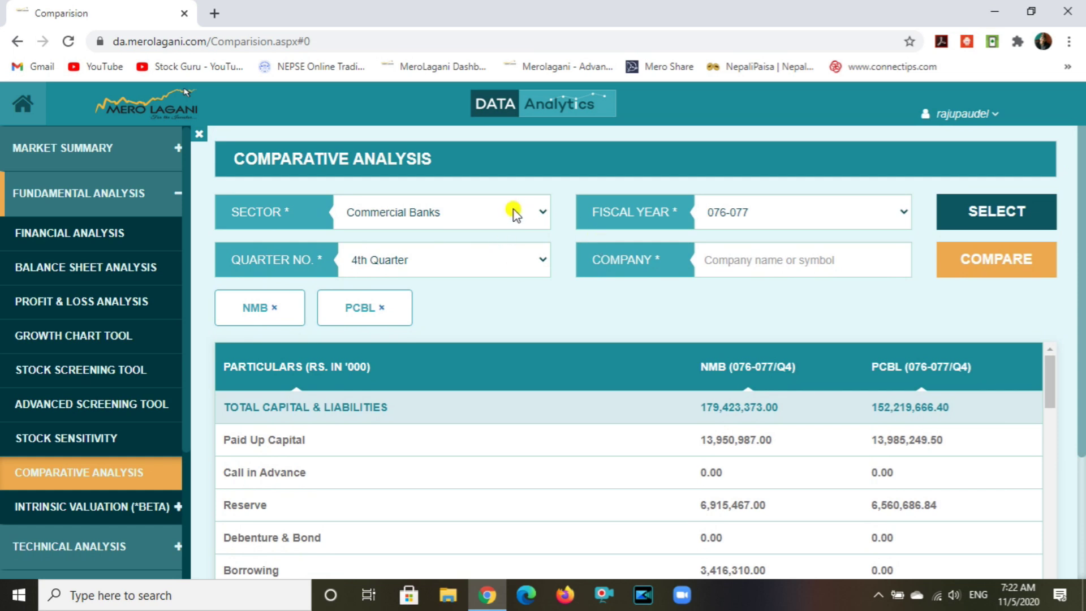
pyautogui.click(490, 215)
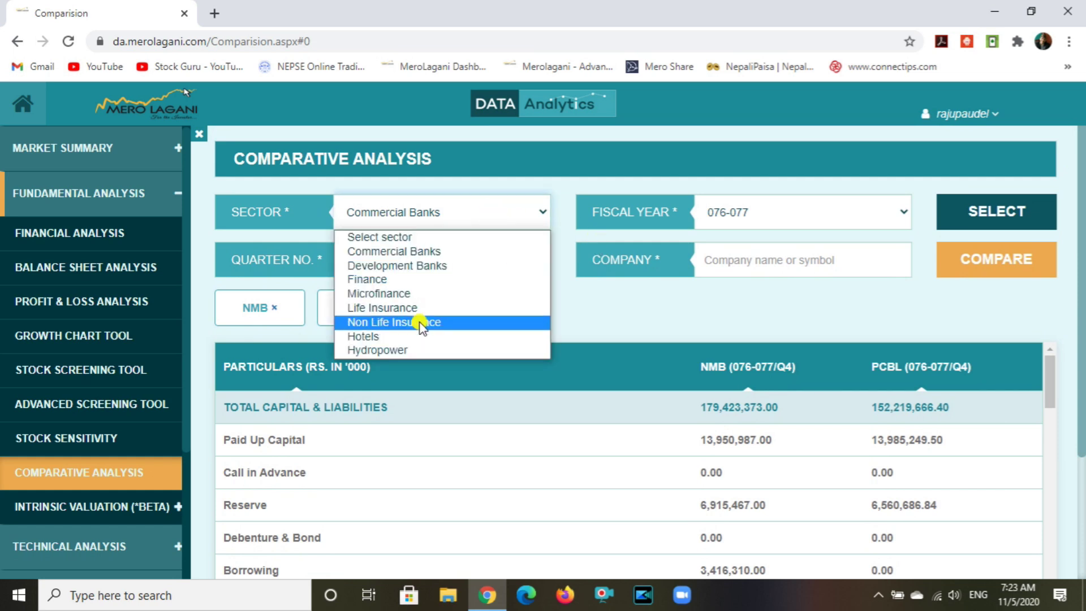
pyautogui.click(394, 294)
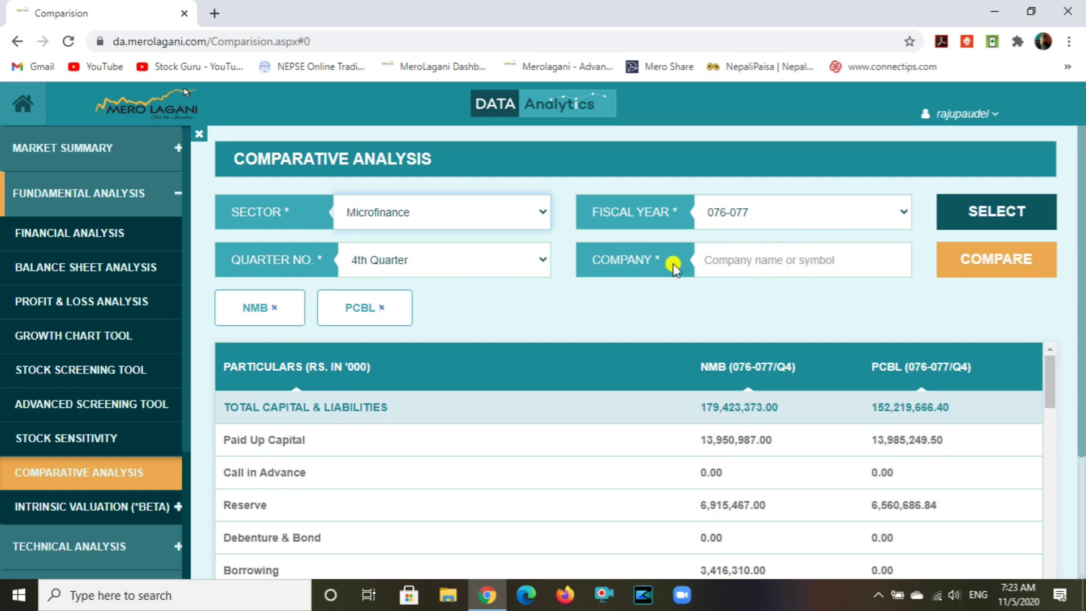
pyautogui.click(380, 308)
pyautogui.click(274, 308)
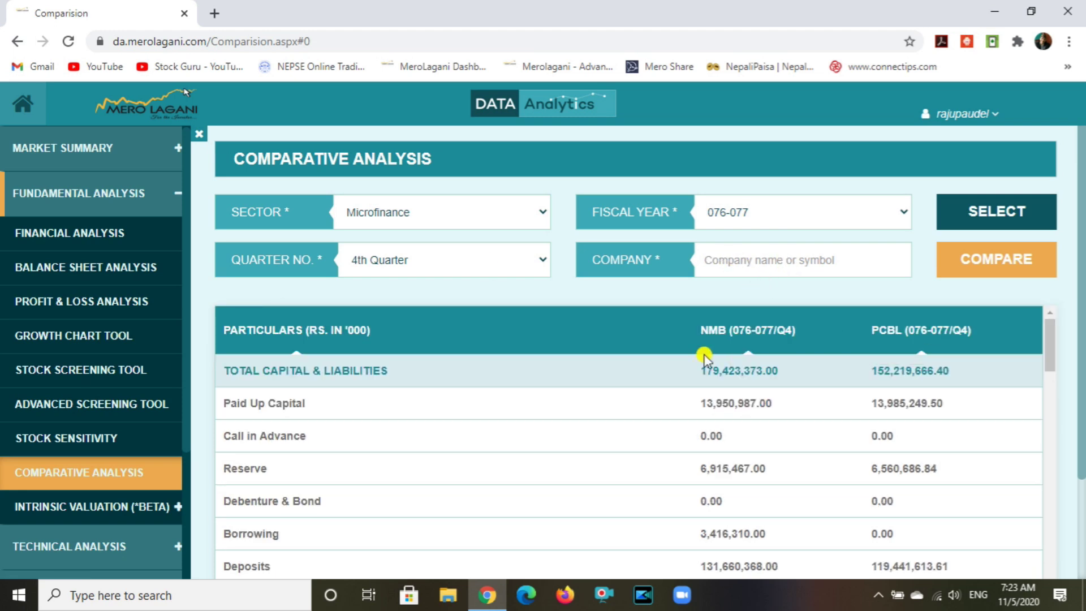
# Step: Add CBBL (Chhimek Laghubitta Bikas Bank Limited) to the companies being compared
pyautogui.click(727, 266)
pyautogui.write('c')
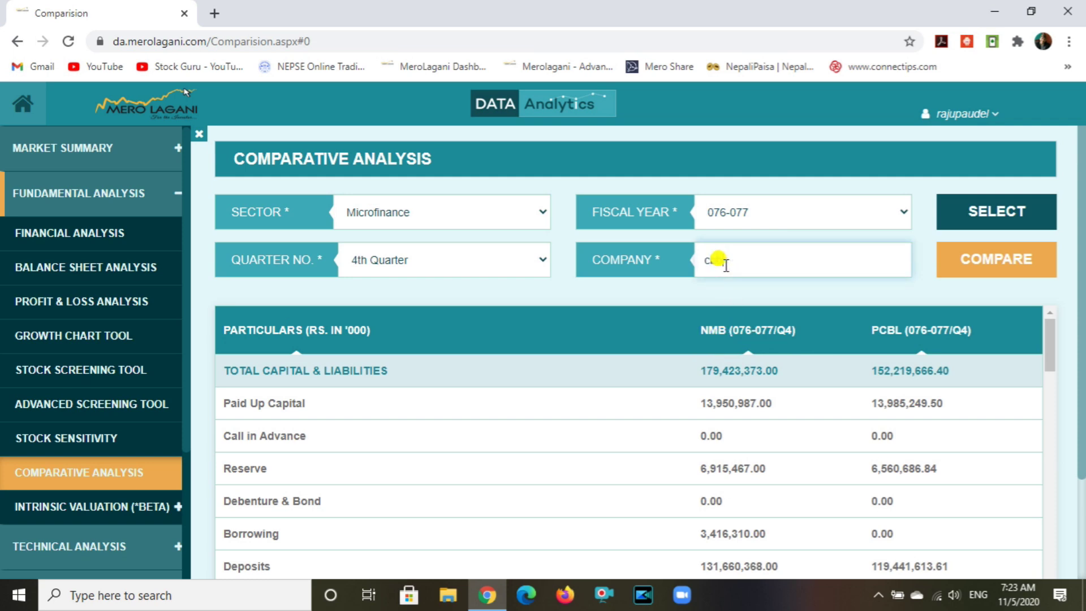
pyautogui.write('bbl')
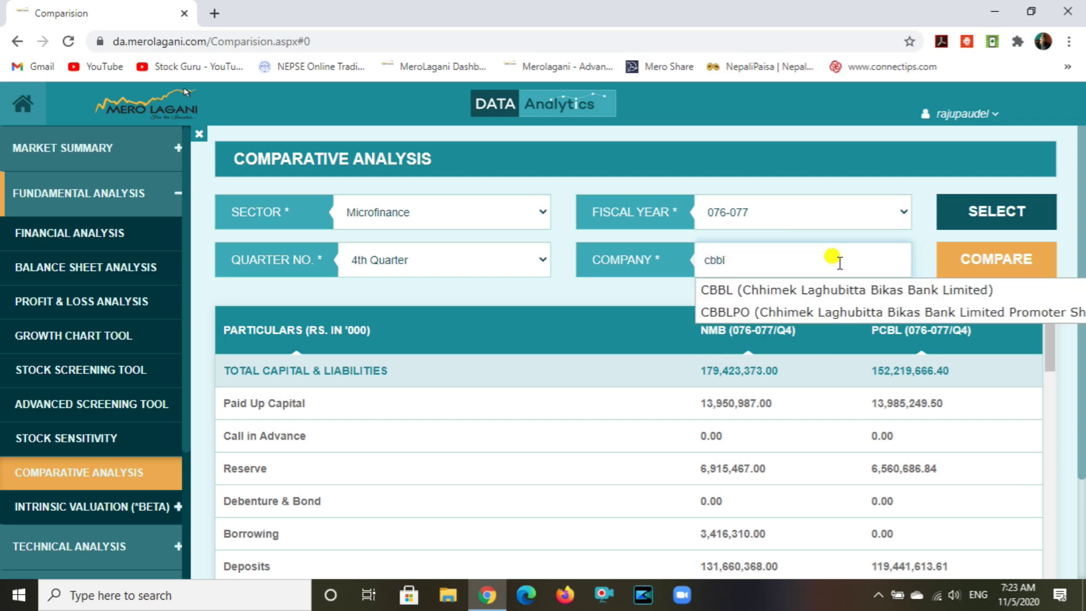
pyautogui.click(868, 289)
pyautogui.click(977, 209)
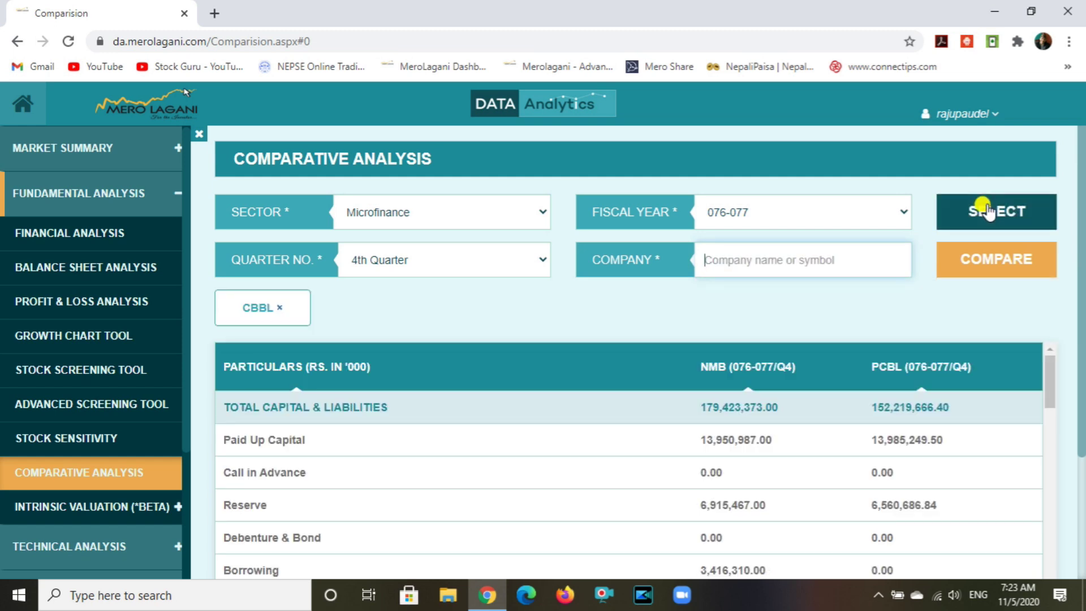
# Step: Add SWBBL (Swabalamban Laghubitta Bittiya Sanstha Limited) to the selected companies and run the comparison with CBBL
pyautogui.click(758, 258)
pyautogui.write('sw')
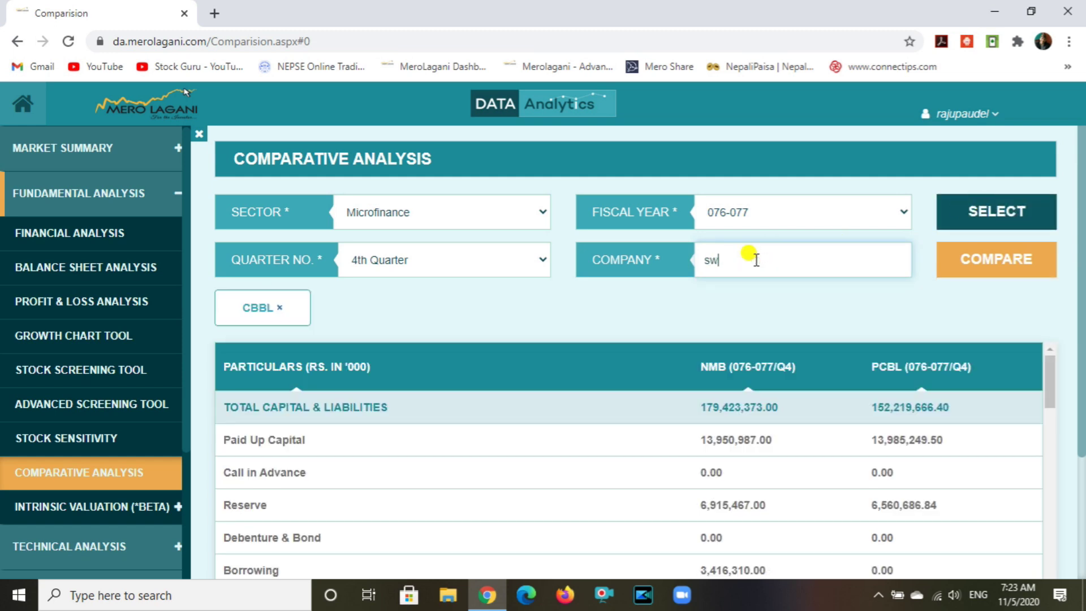
pyautogui.write('bbl')
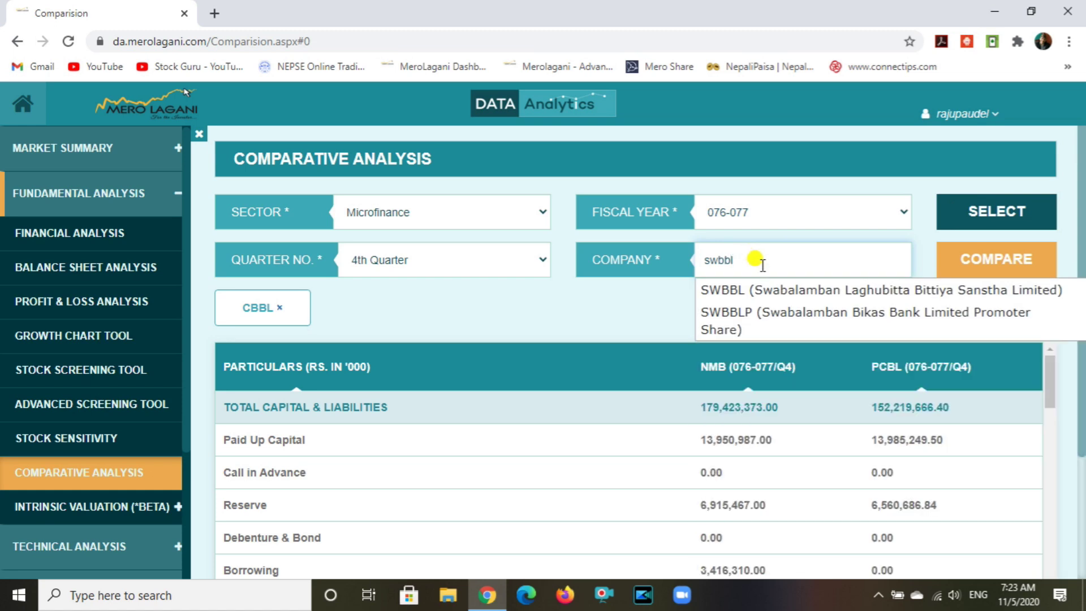
pyautogui.click(766, 292)
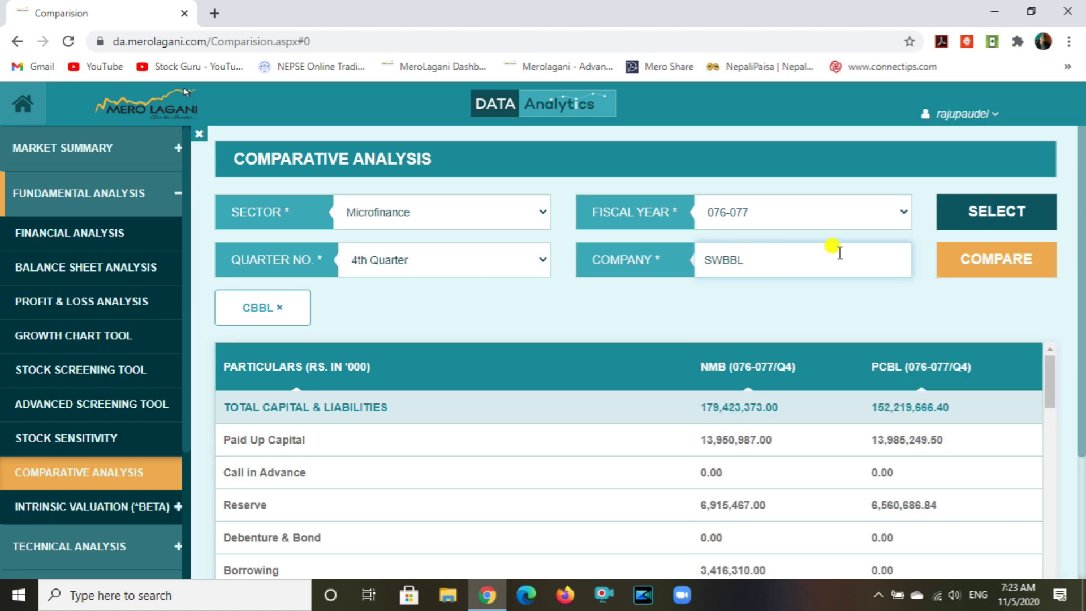
pyautogui.click(972, 214)
pyautogui.click(997, 261)
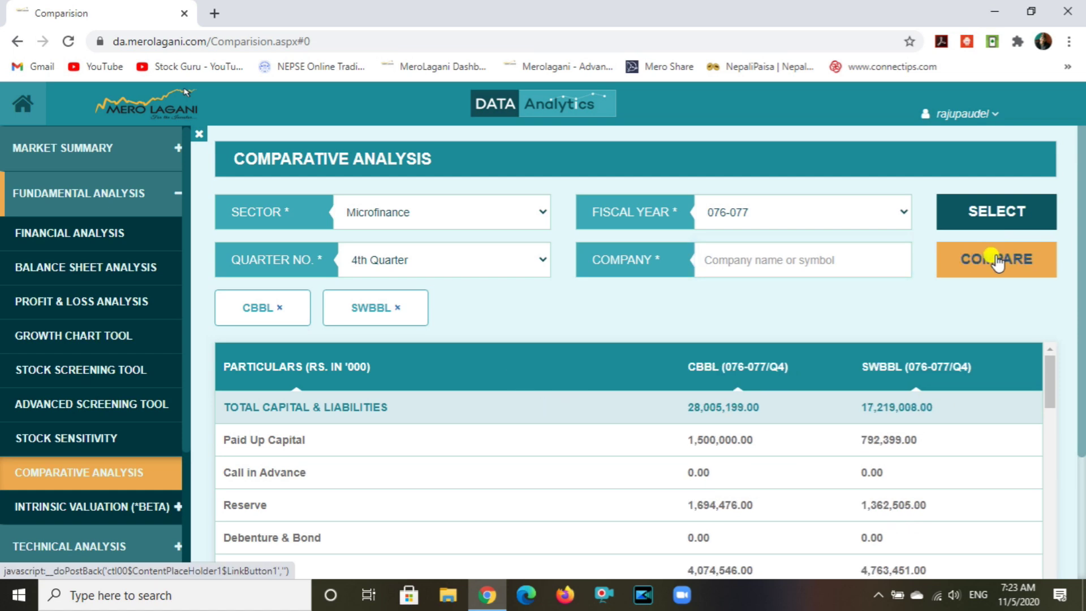
# Step: Review the CBBL and SWBBL comparison from capital through profit, key ratios, EPS, PE and return on equity, and close the browser
pyautogui.moveTo(1048, 390); pyautogui.dragTo(1047, 388)
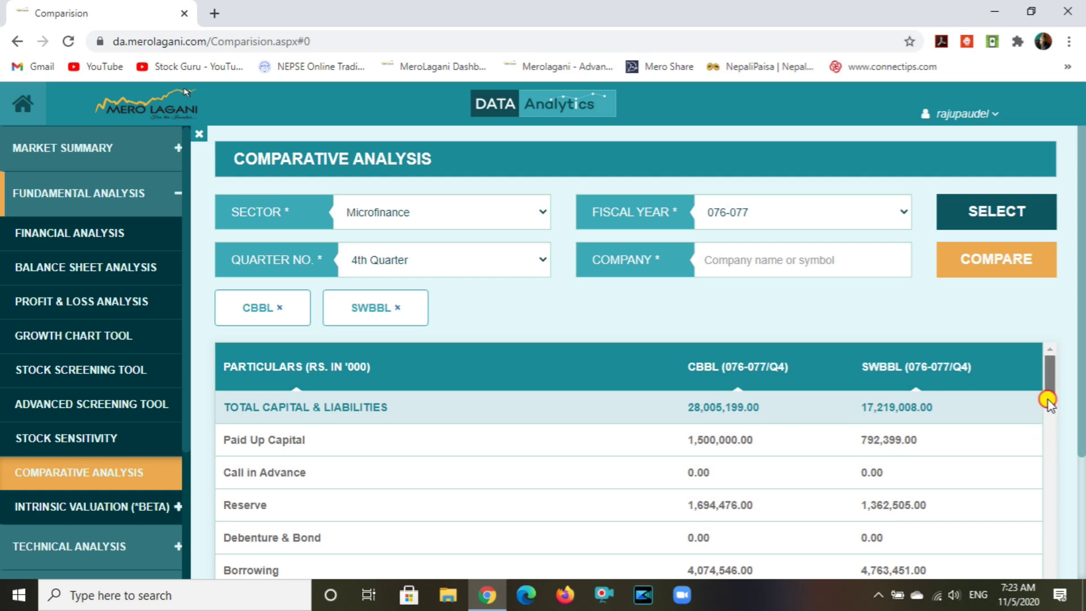
pyautogui.scroll(-1, 1047, 399)
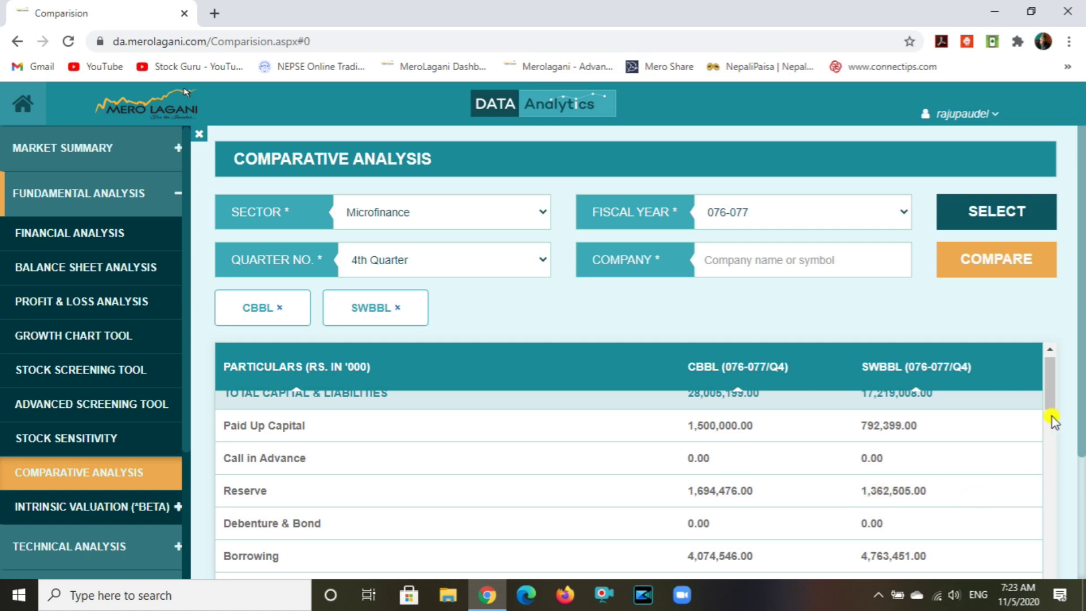
pyautogui.moveTo(1047, 399); pyautogui.dragTo(1050, 588)
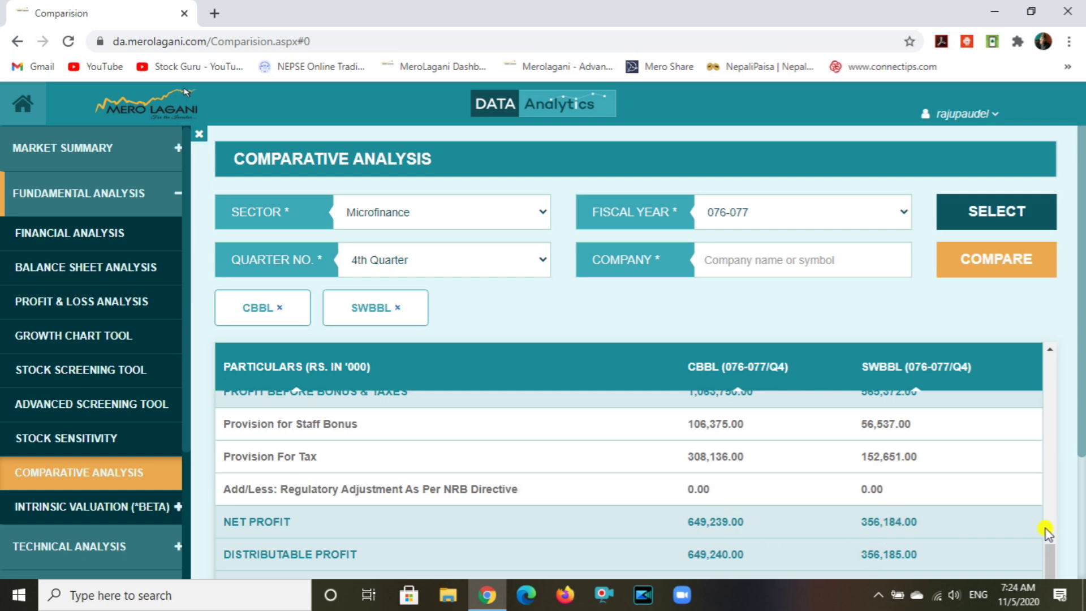
pyautogui.moveTo(1078, 424); pyautogui.dragTo(1078, 574)
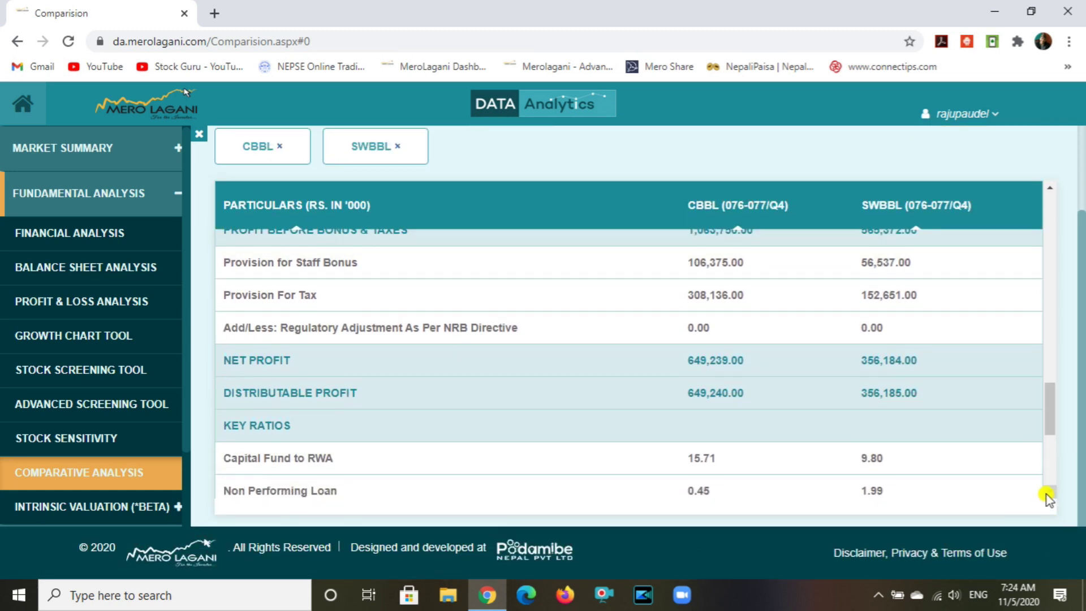
pyautogui.scroll(-1, 1046, 494)
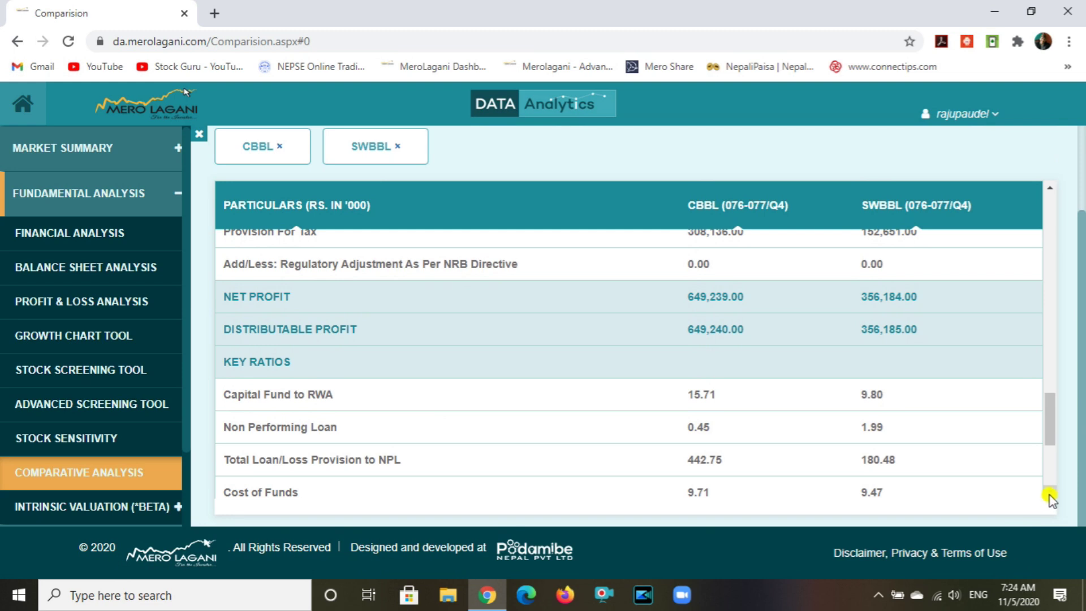
pyautogui.scroll(-3, 1049, 497)
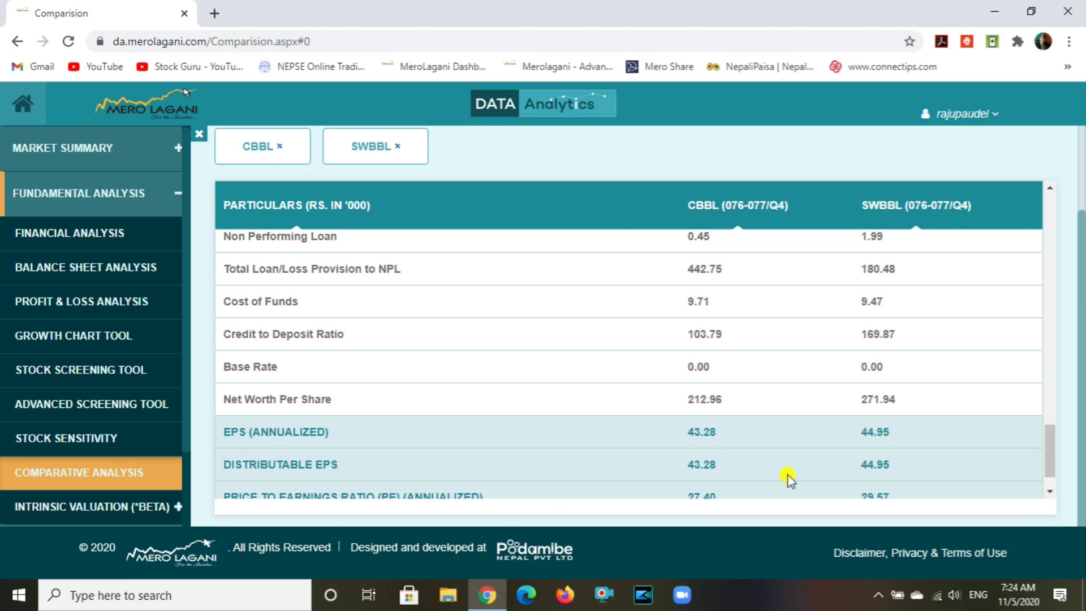
pyautogui.click(1050, 493)
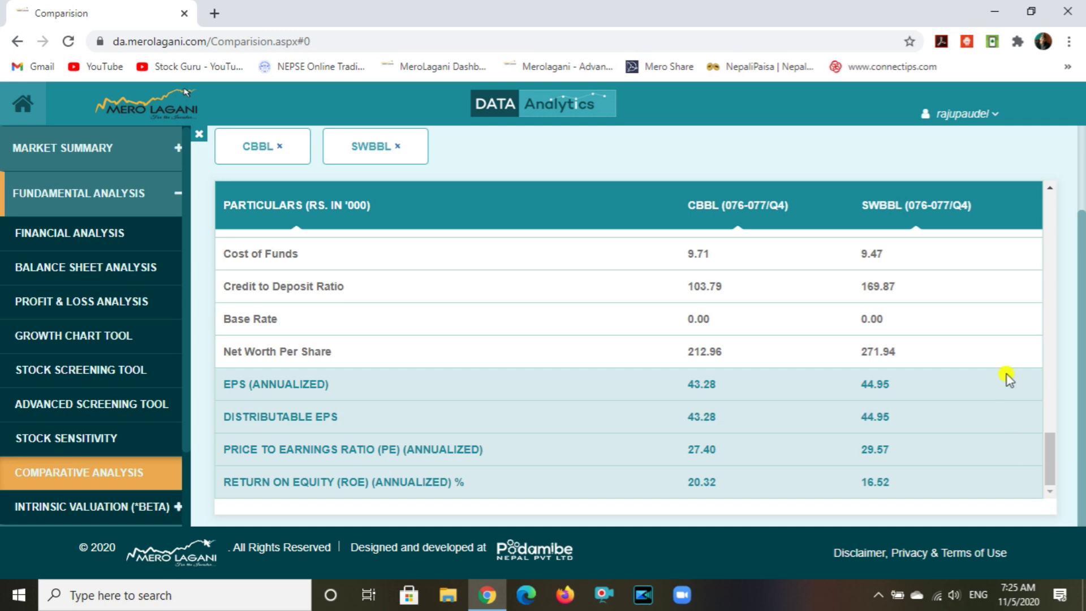
pyautogui.click(1068, 12)
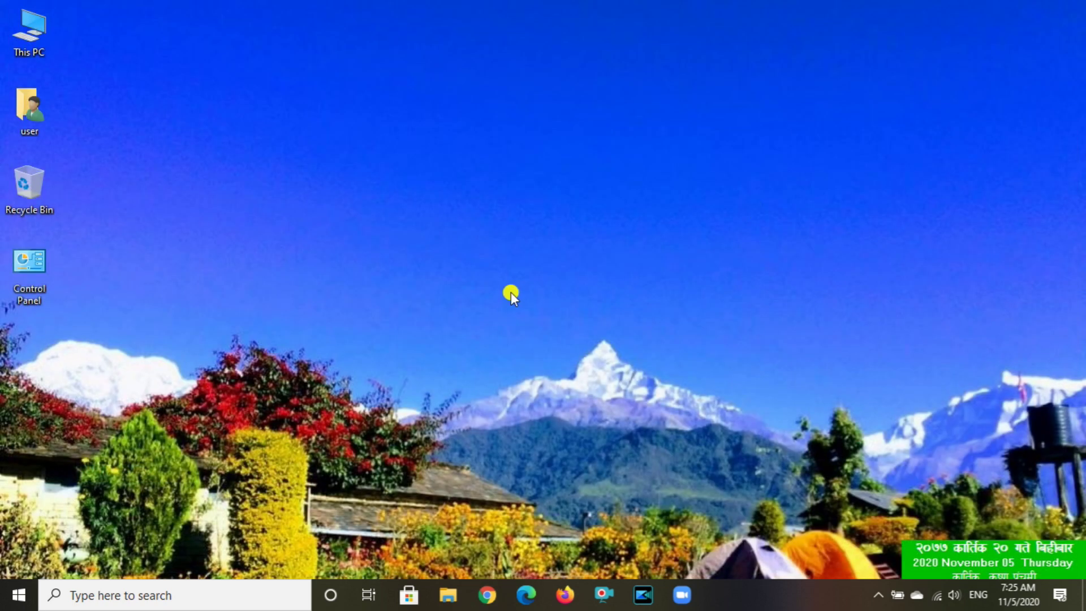